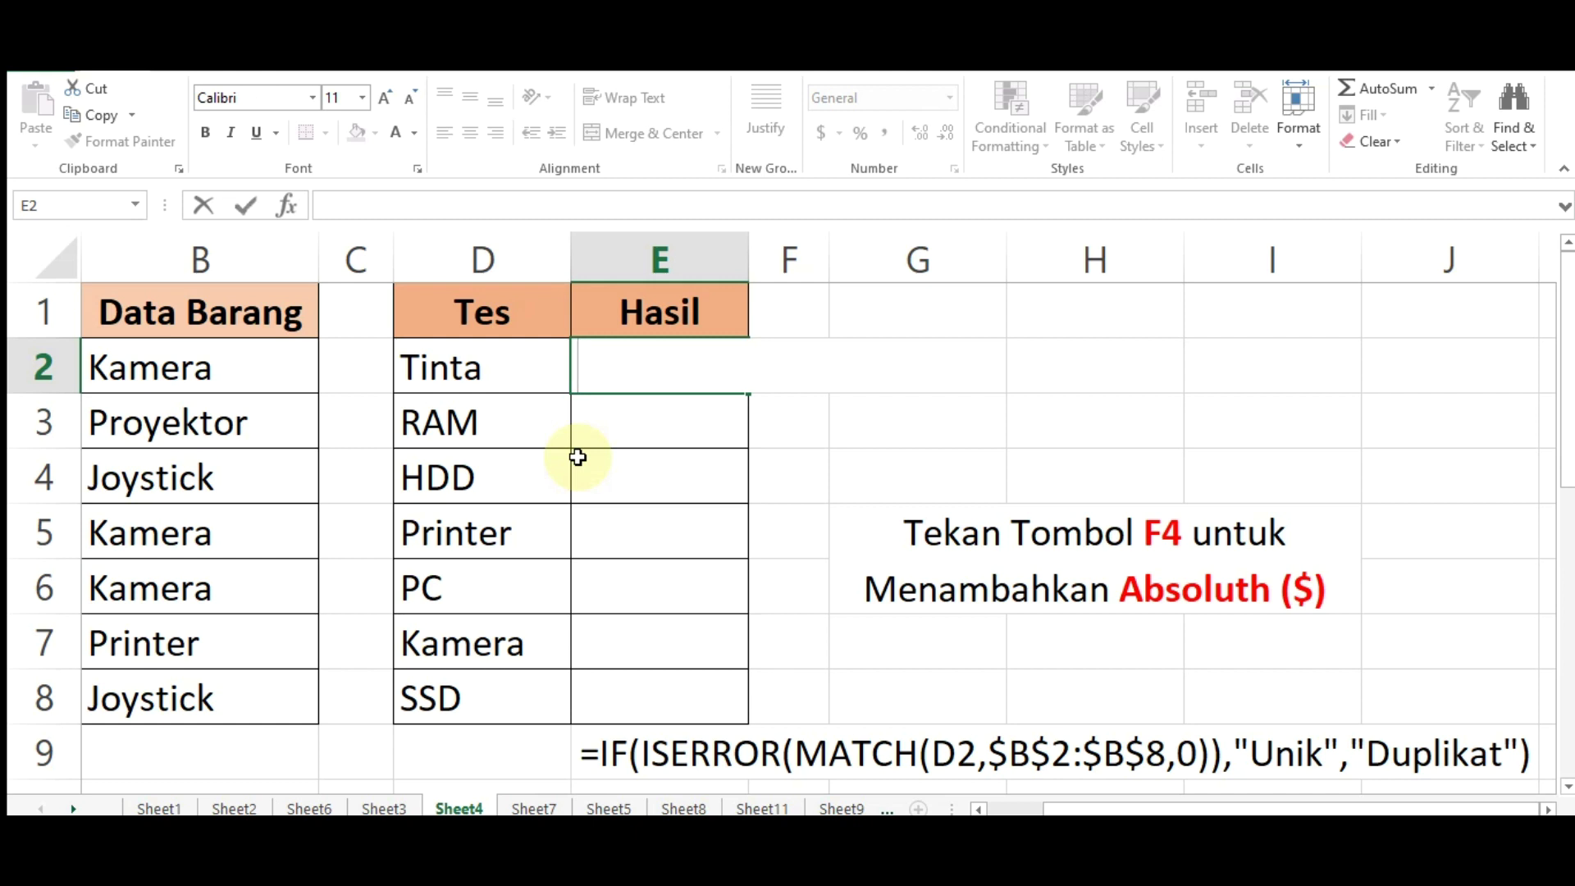
In E2, begin =IF(ISERROR(MATCH( using Tinta in D2 as the lookup value and B2:B8 as the range
click(845, 441)
click(643, 375)
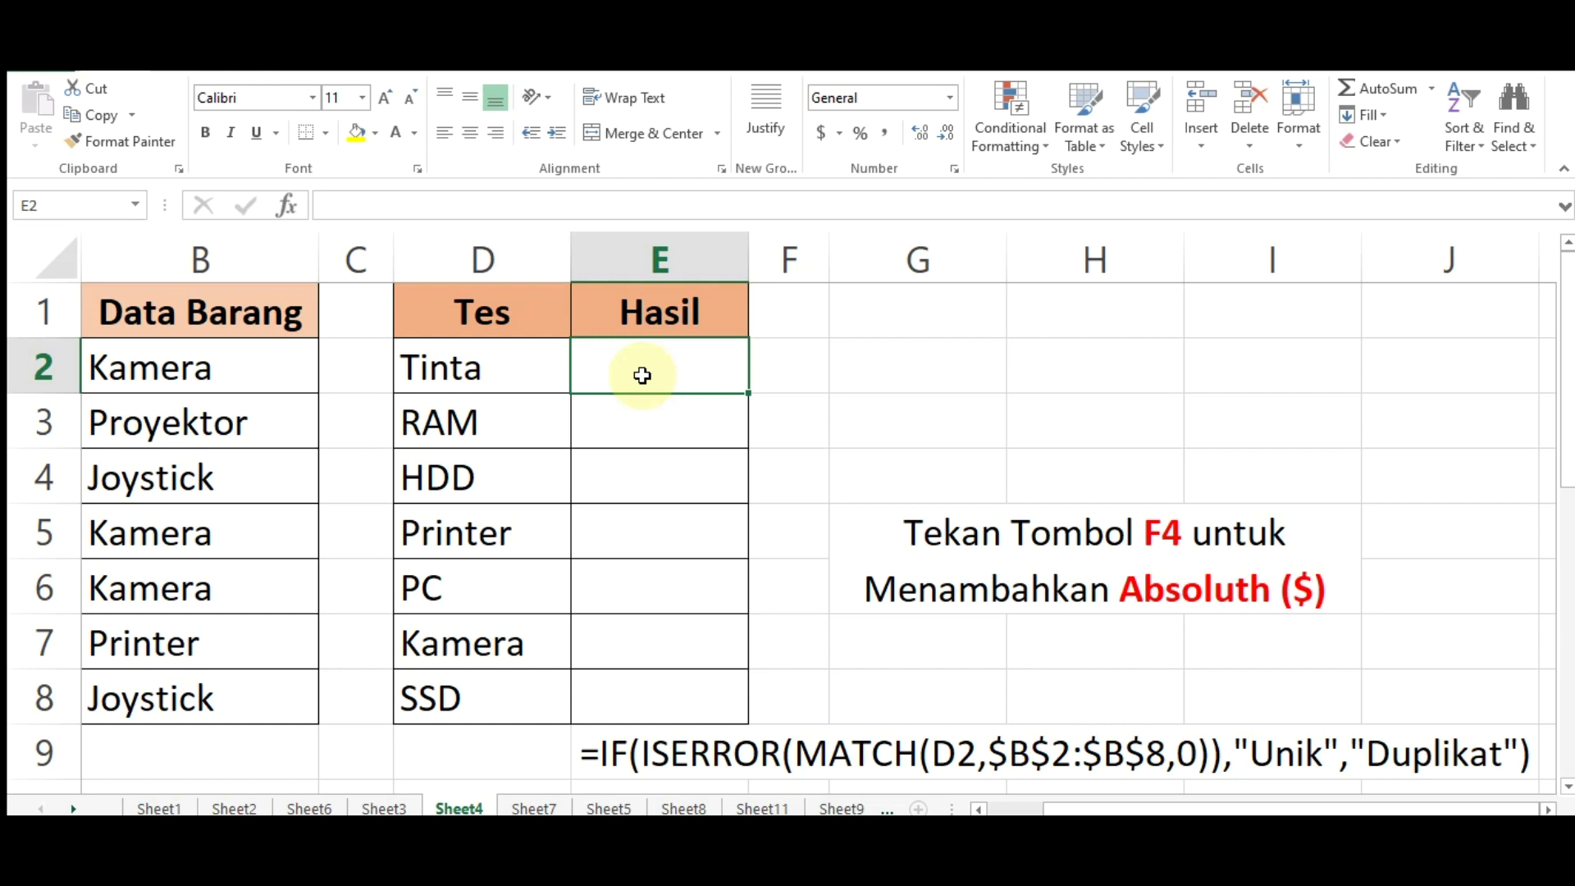
click(650, 366)
text(=)
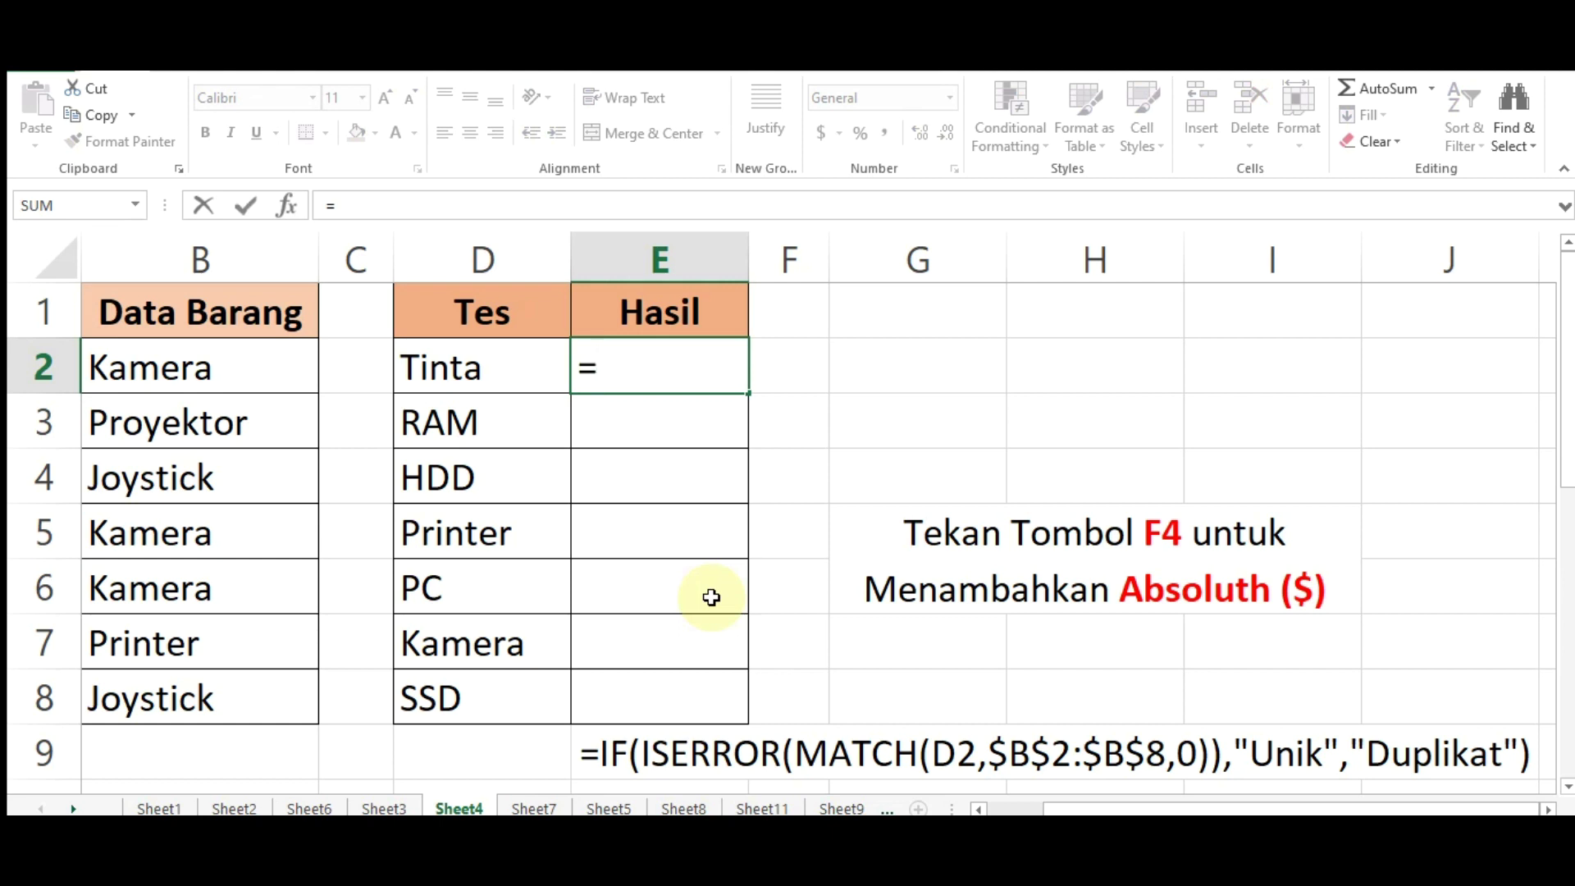
text(I)
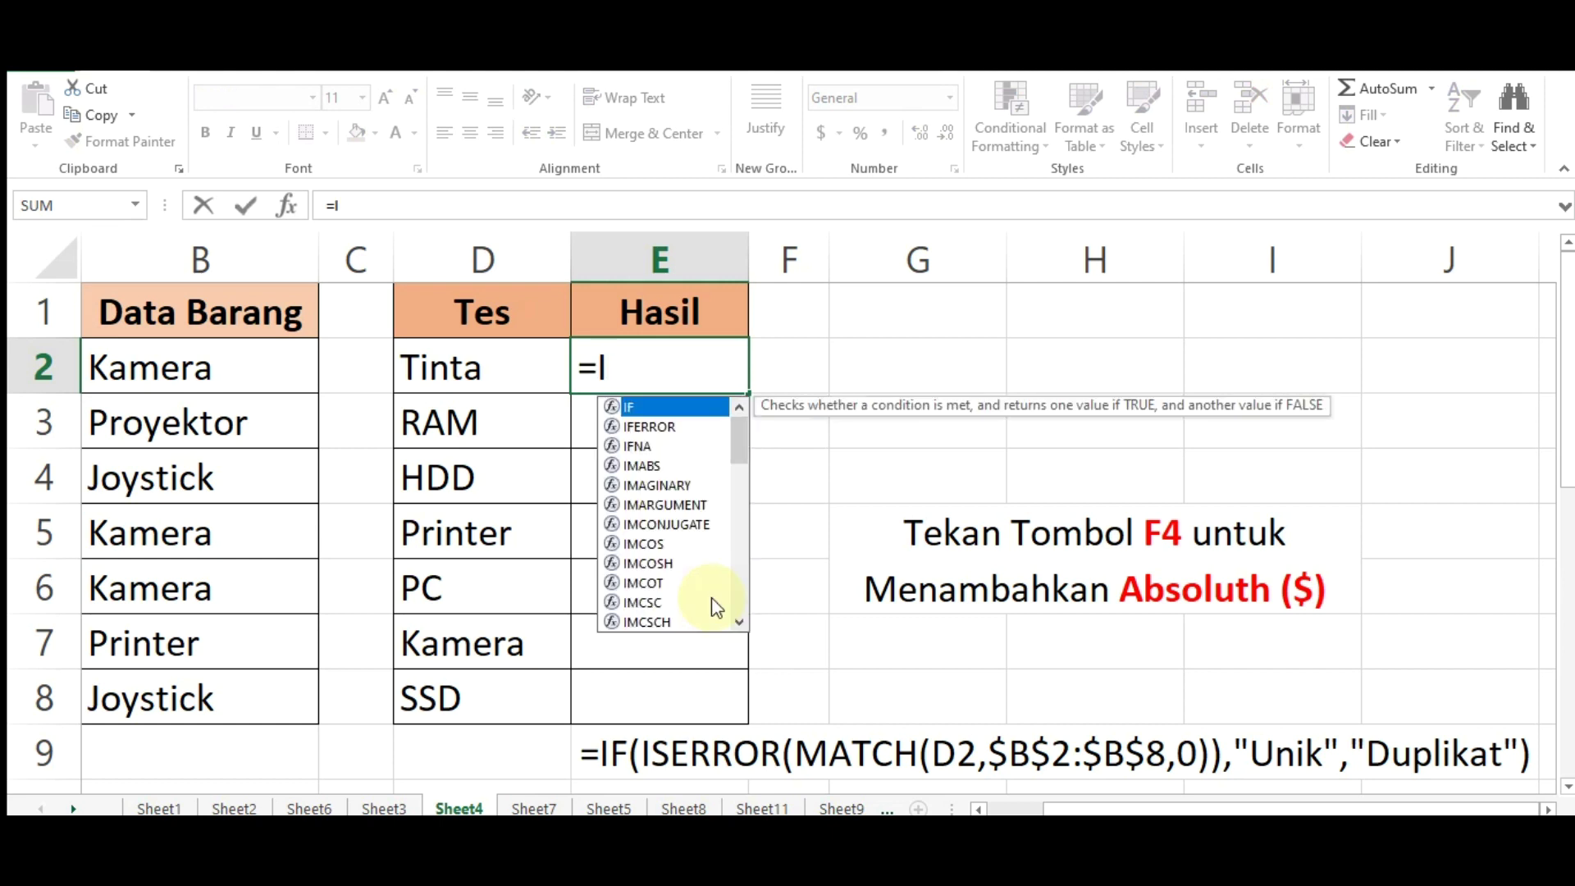
text(F()
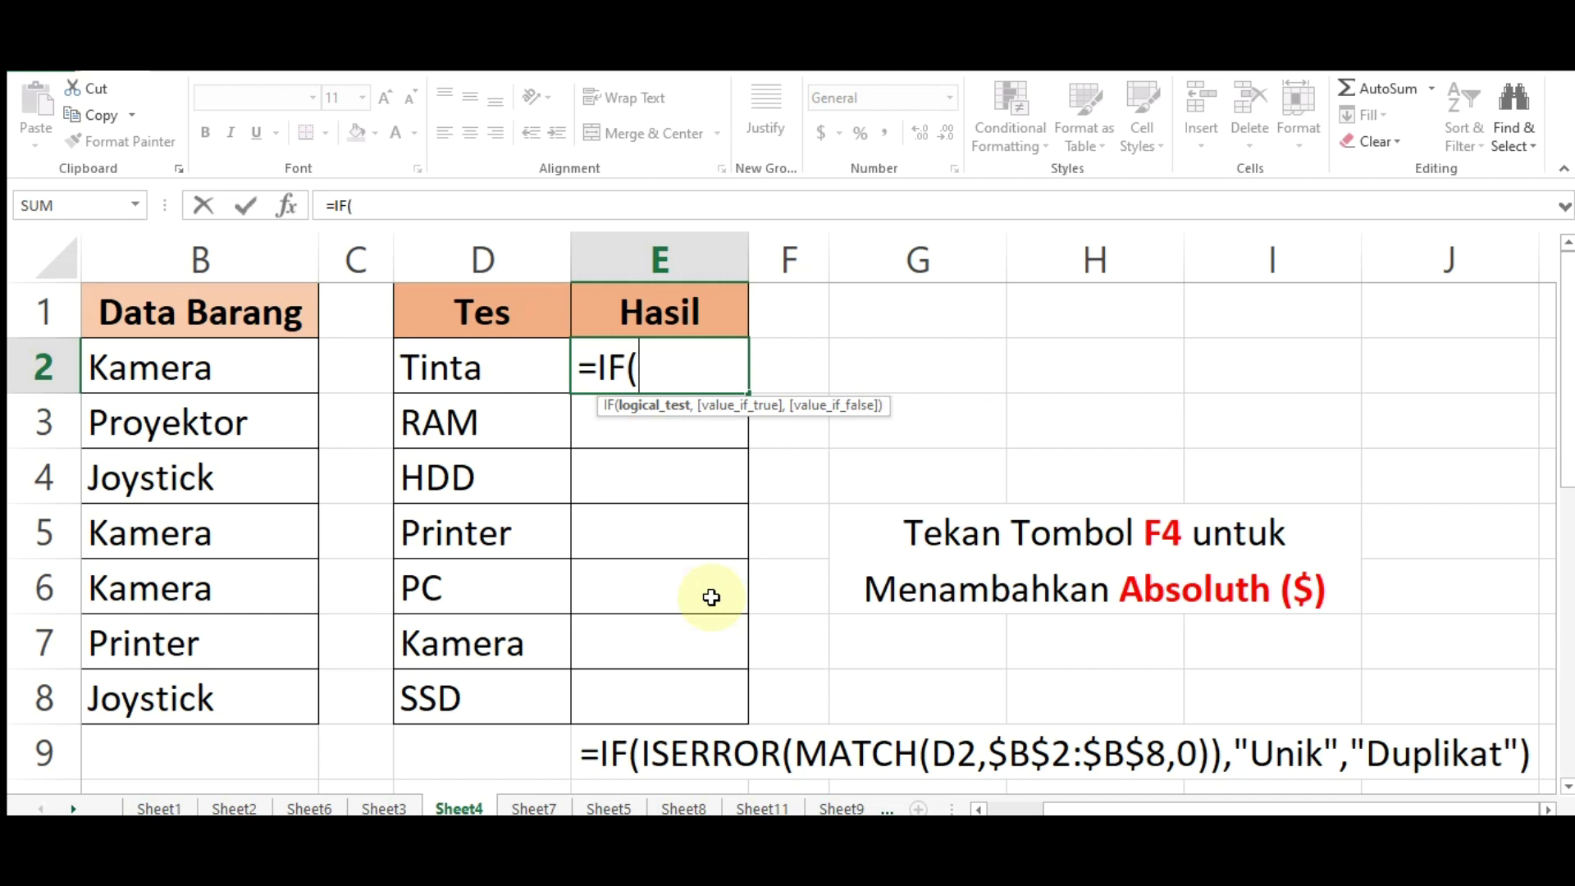
text(ISERR)
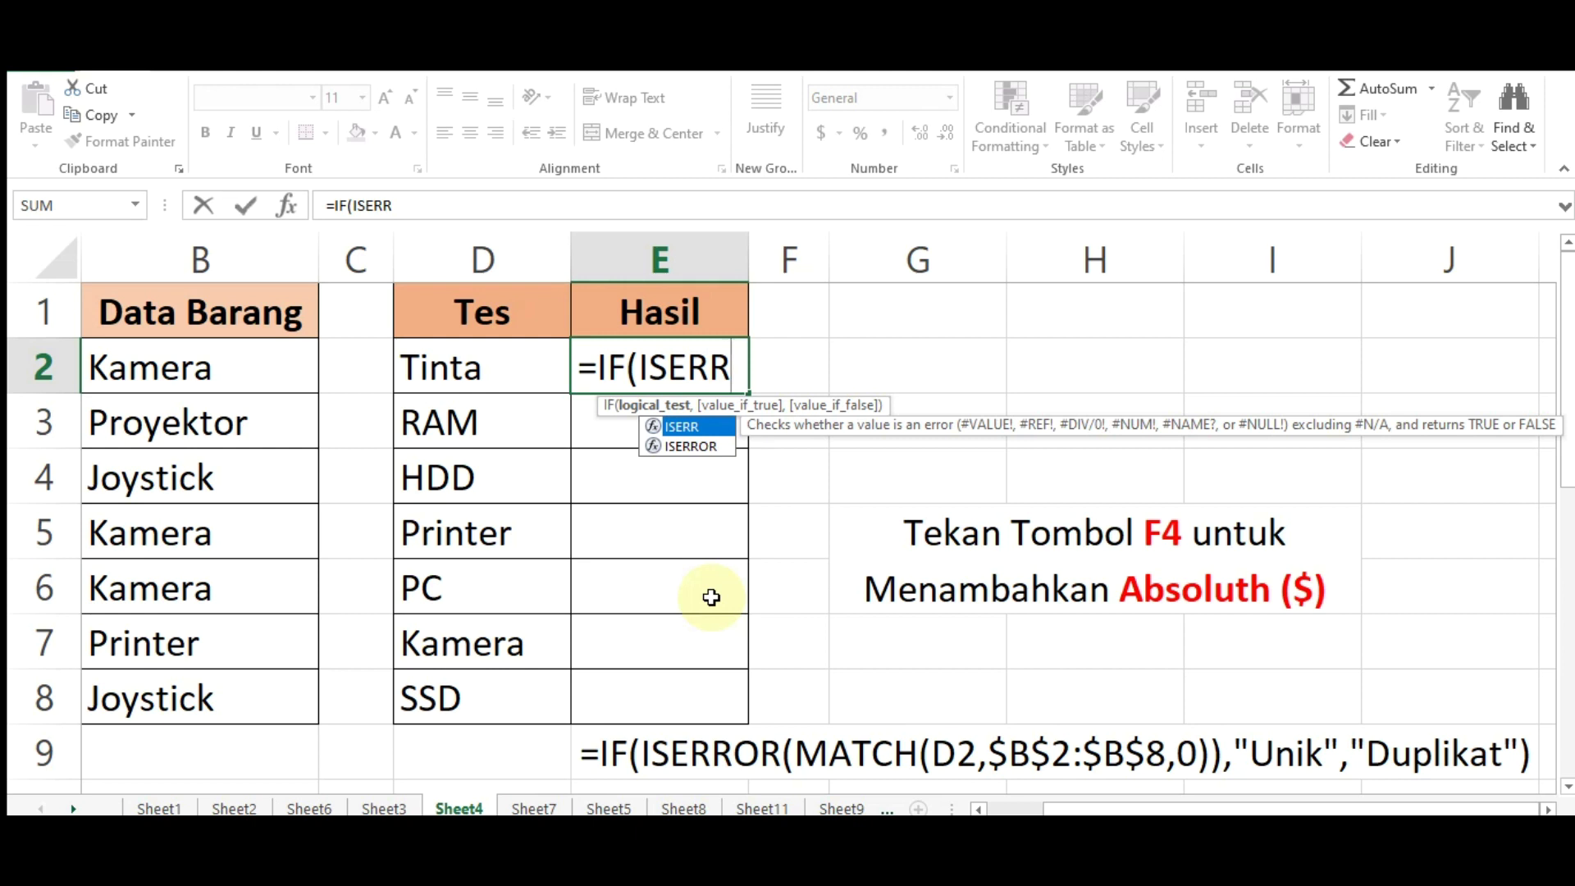
text(OR)
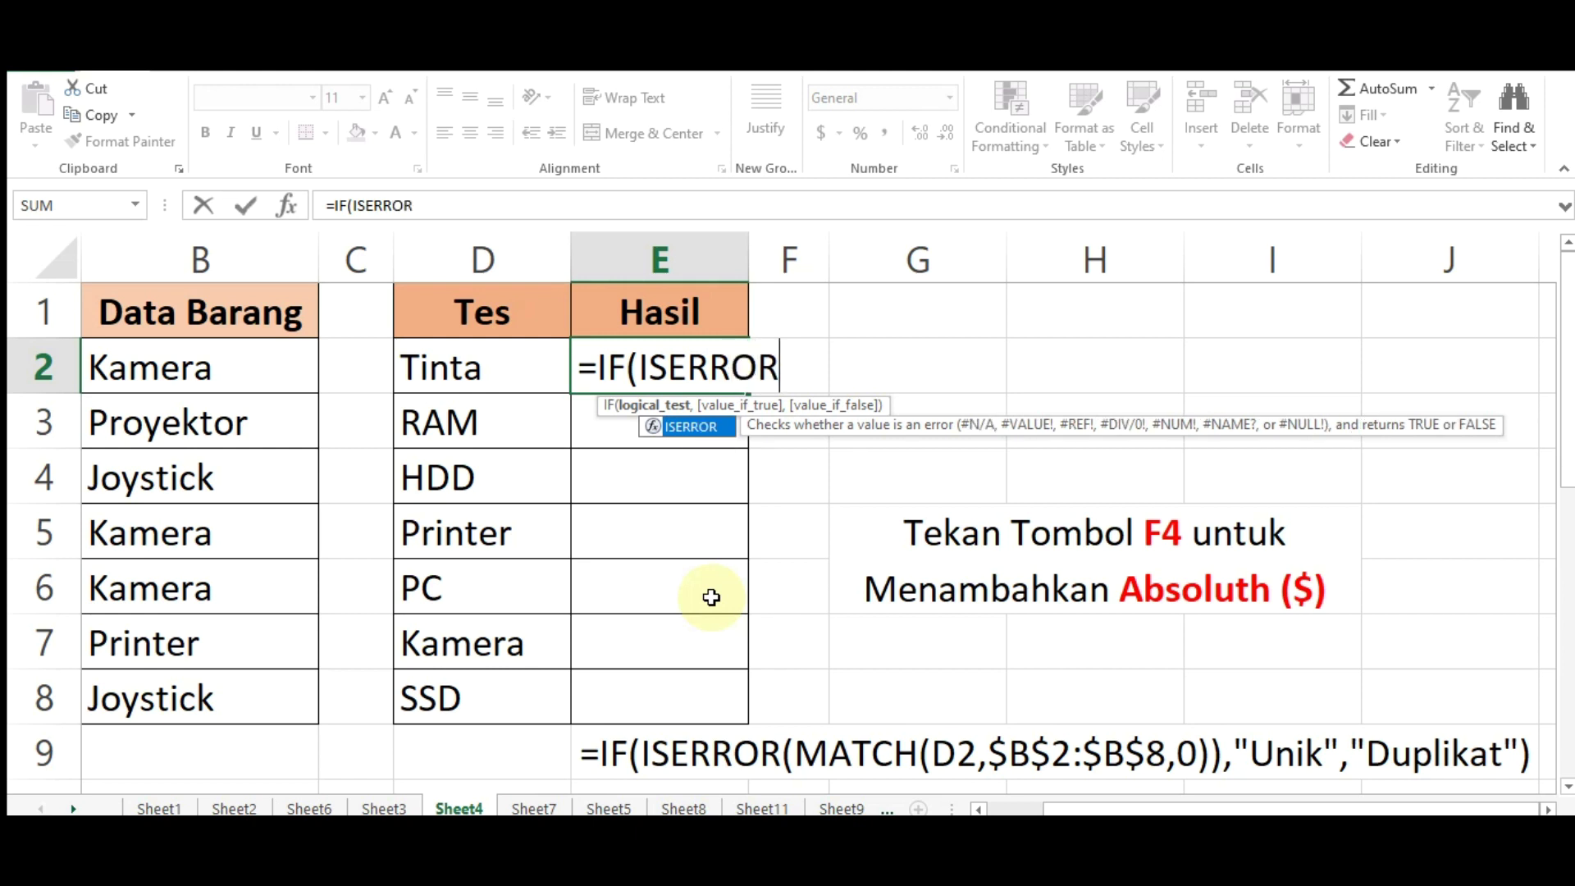
text(()
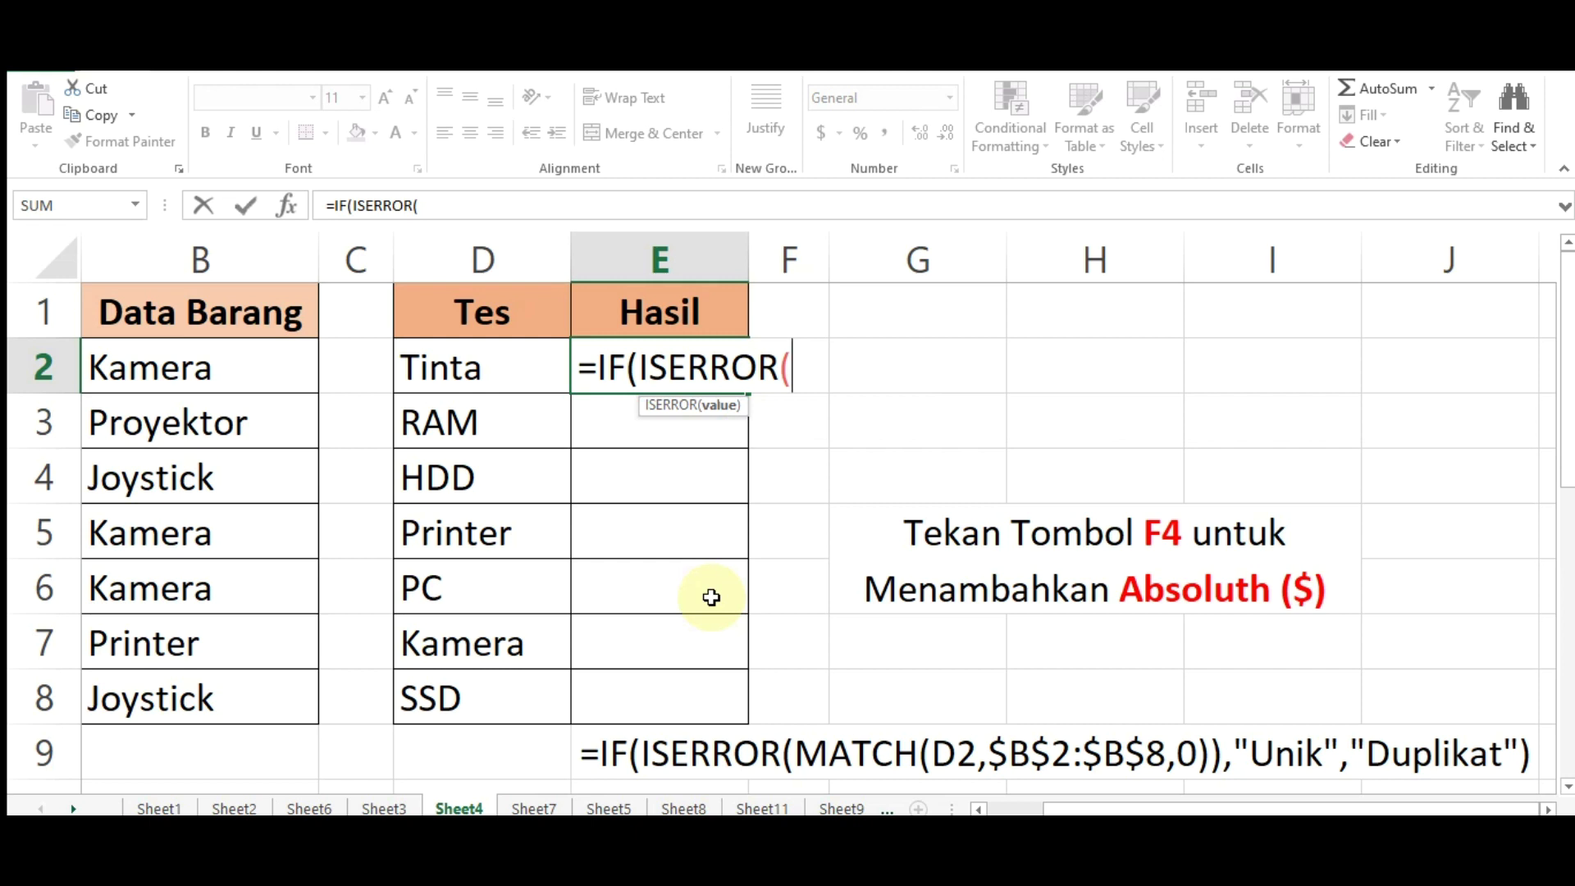
text(M)
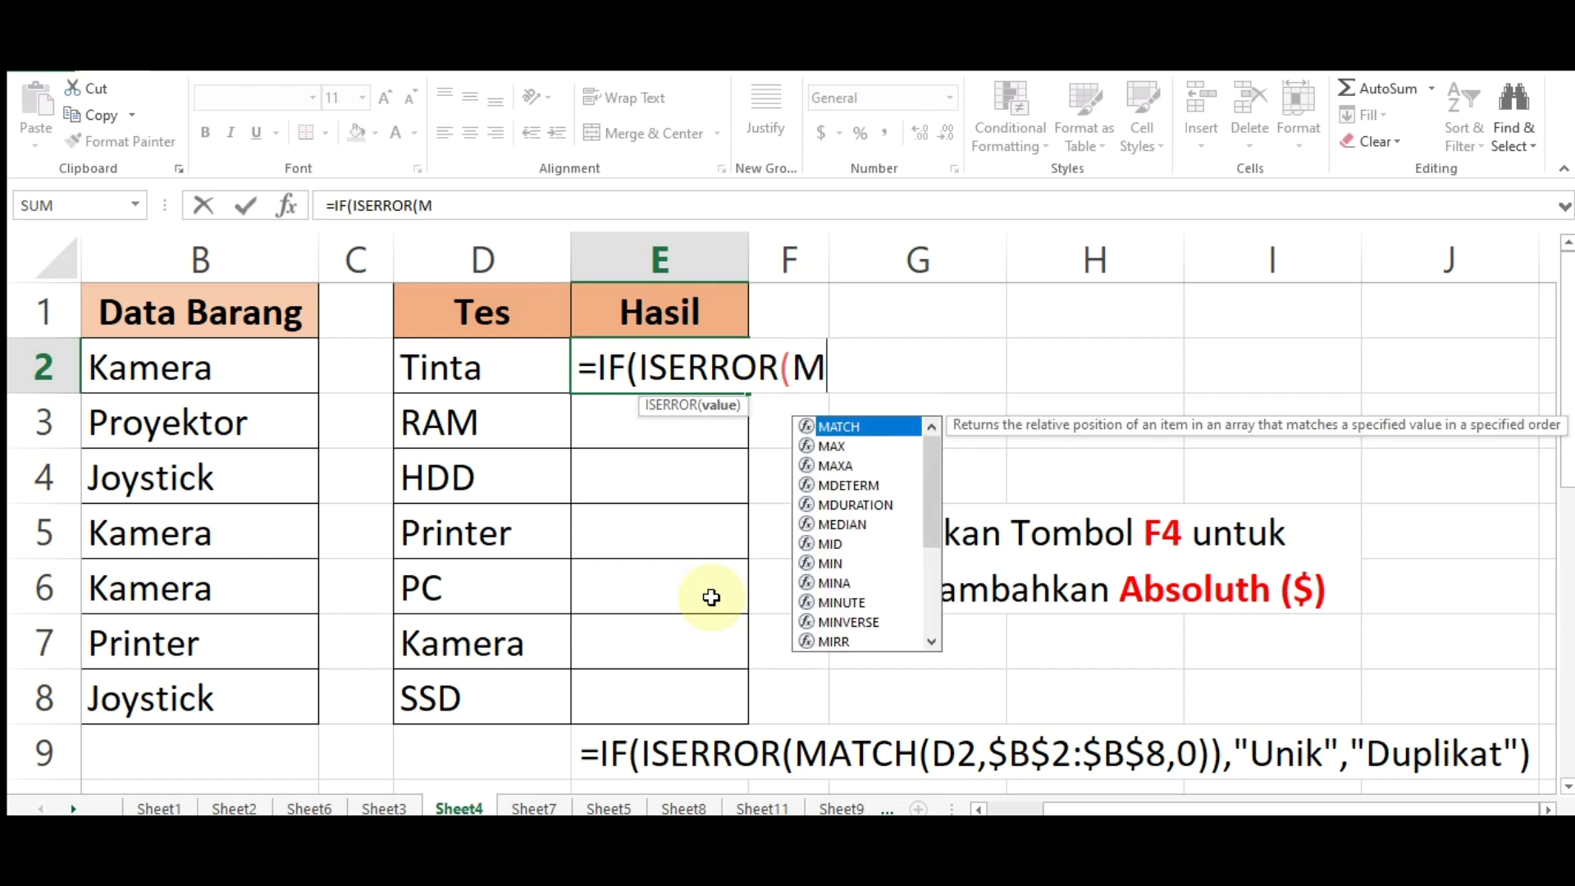
text(ATC)
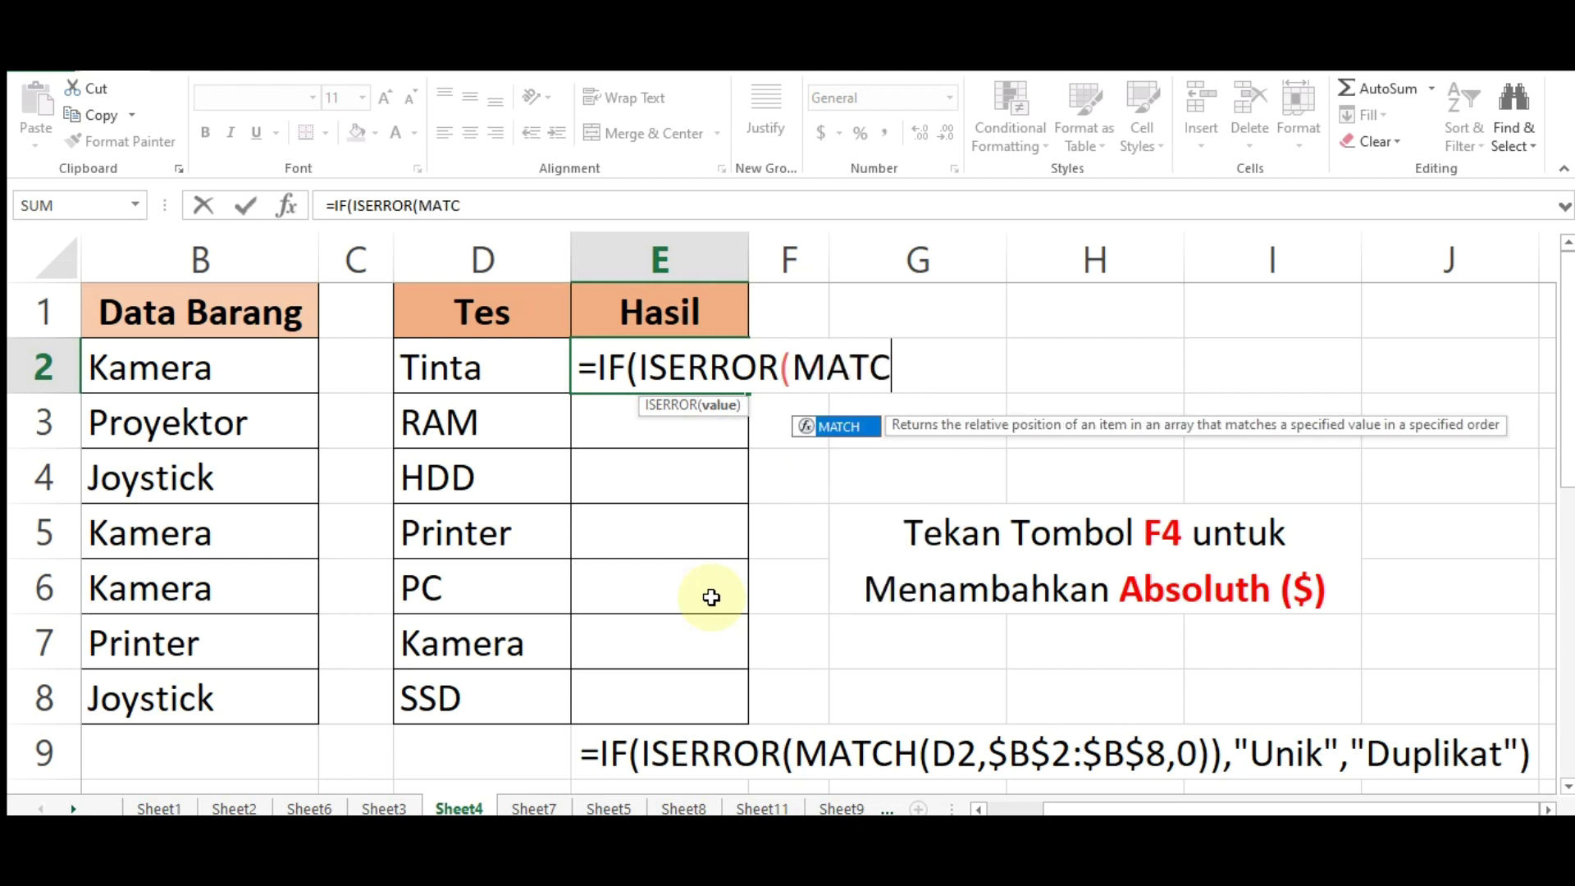
text(H)
text(()
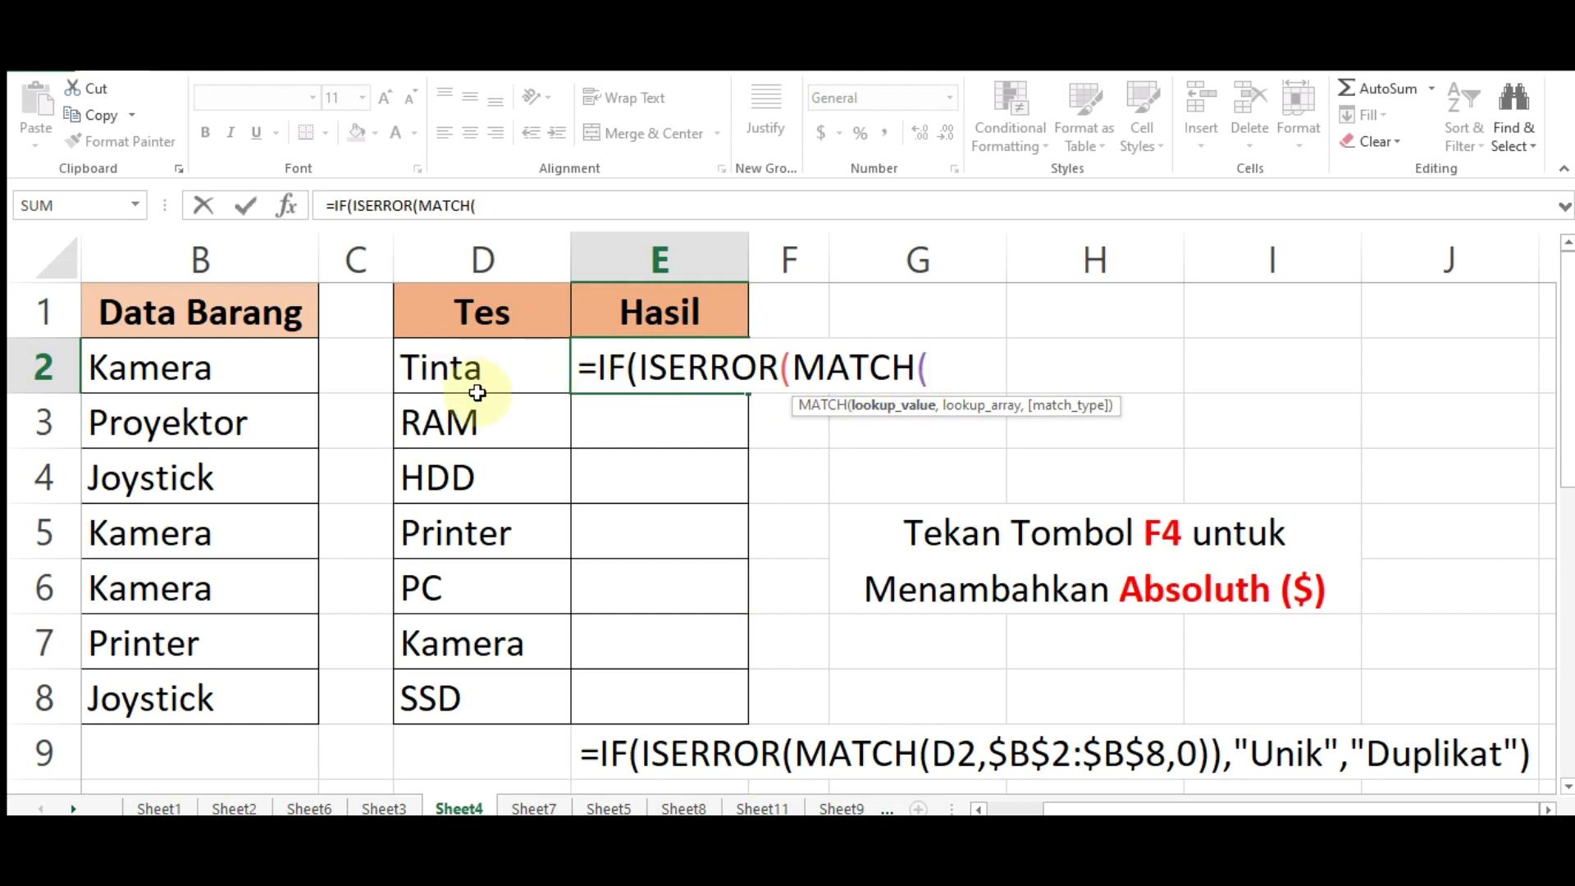
click(470, 366)
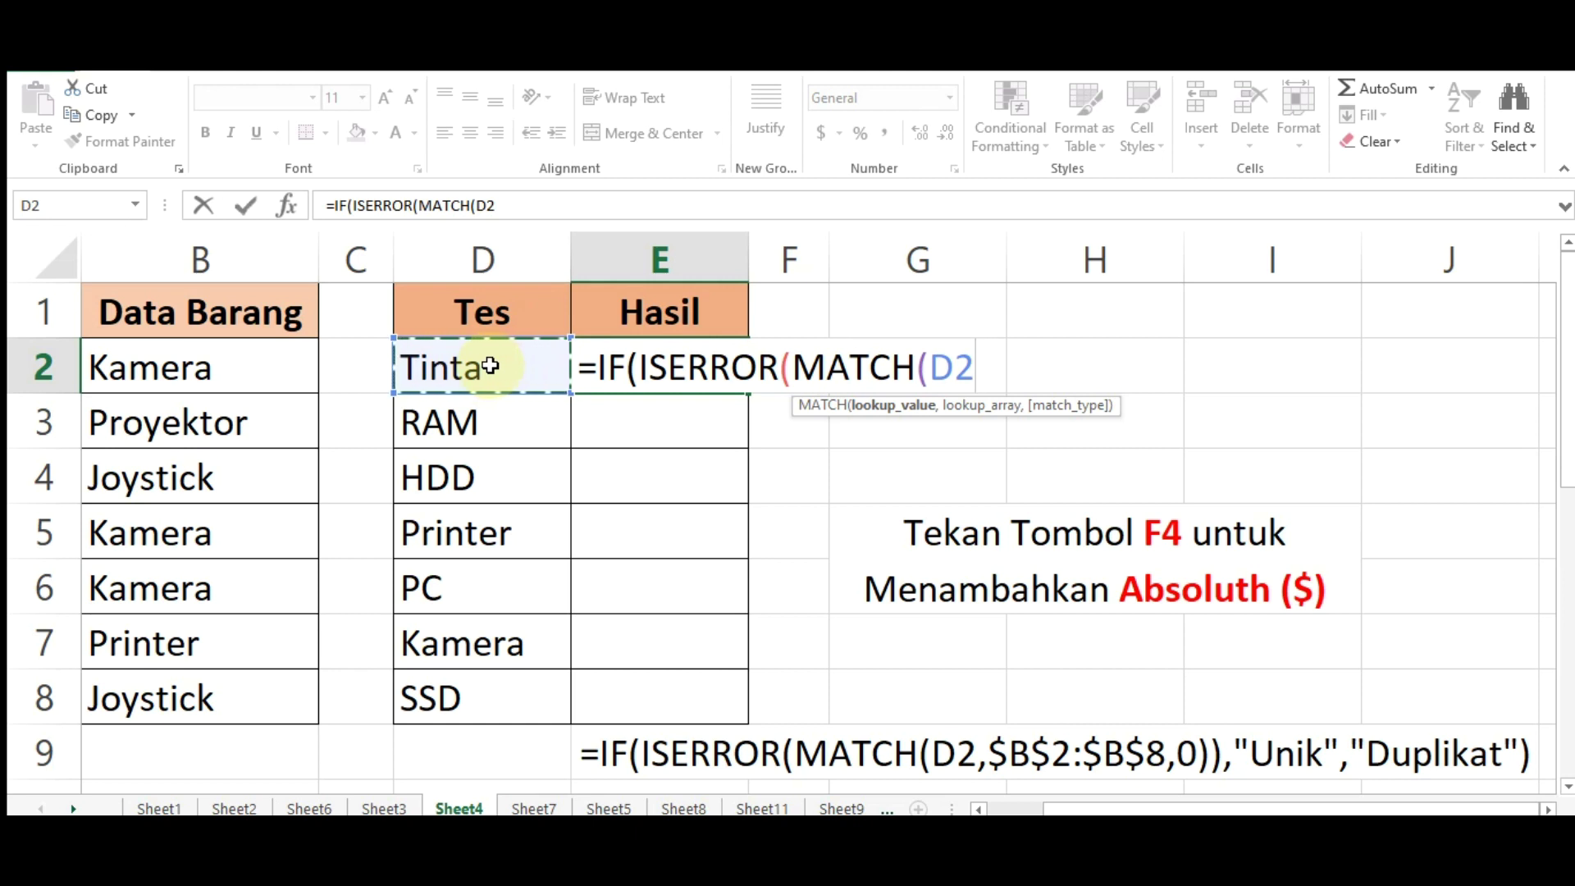
text(,)
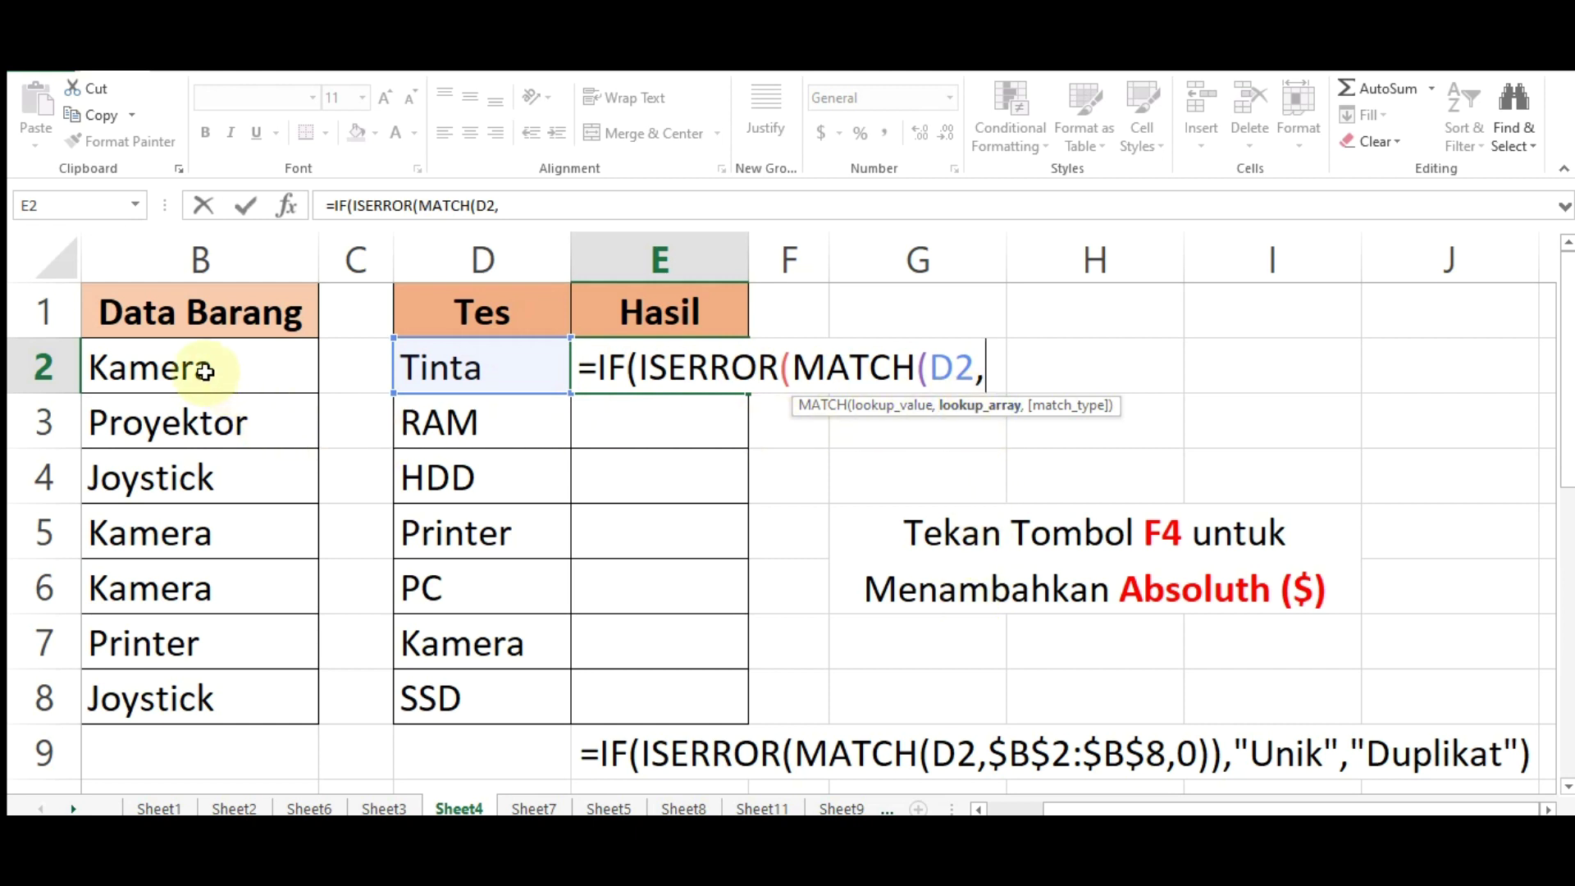
drag(205, 373, 193, 696)
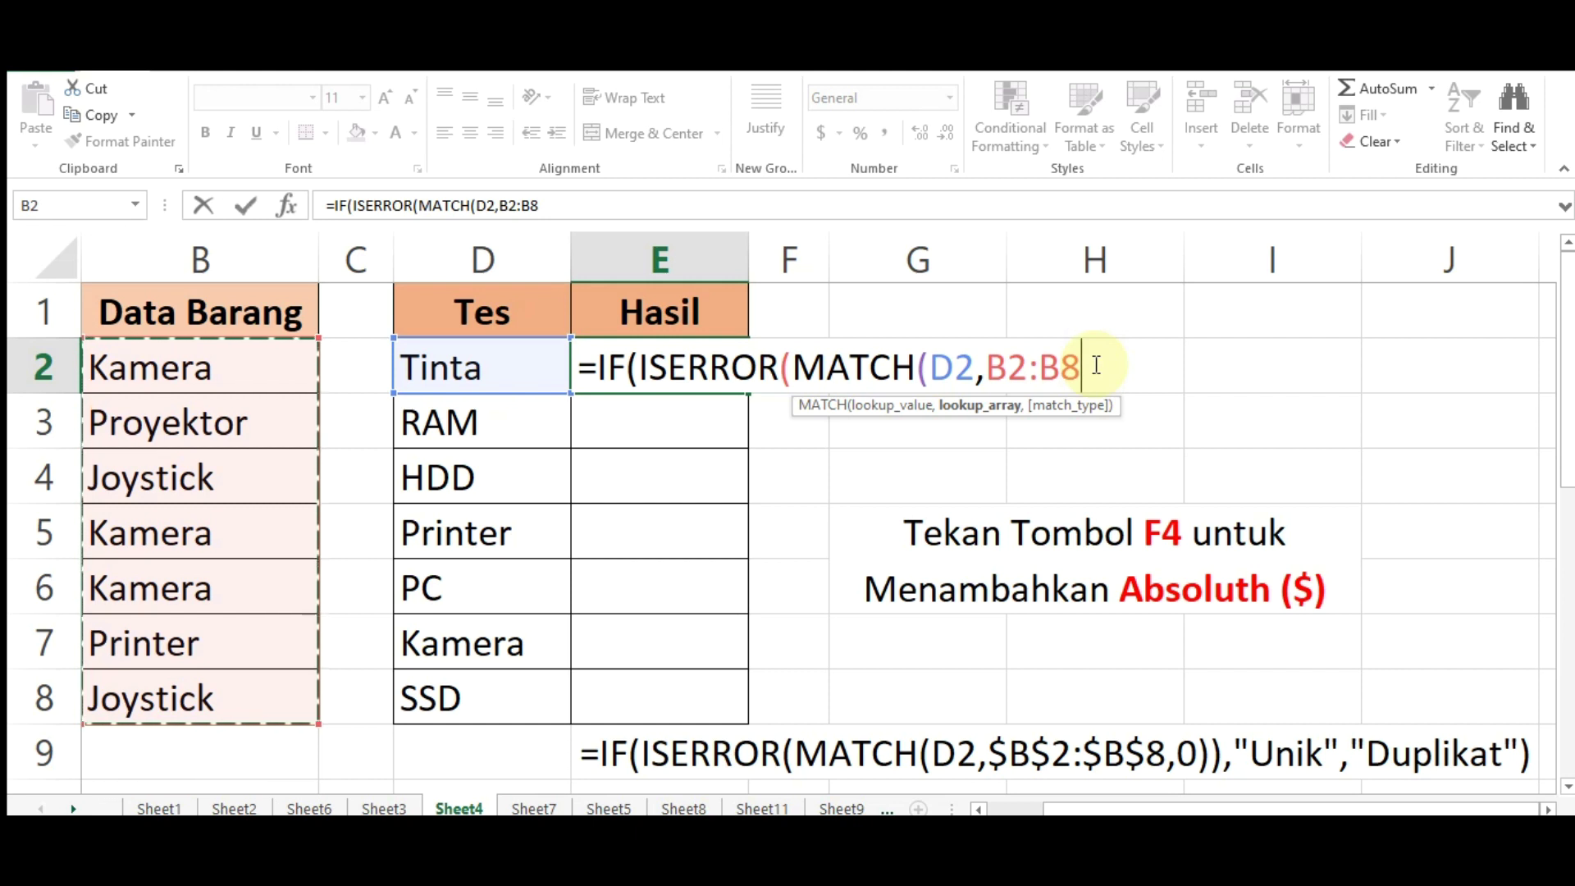
Lock the lookup range as $B$2:$B$8 and add exact match 0 to close the ISERROR test
key(F4)
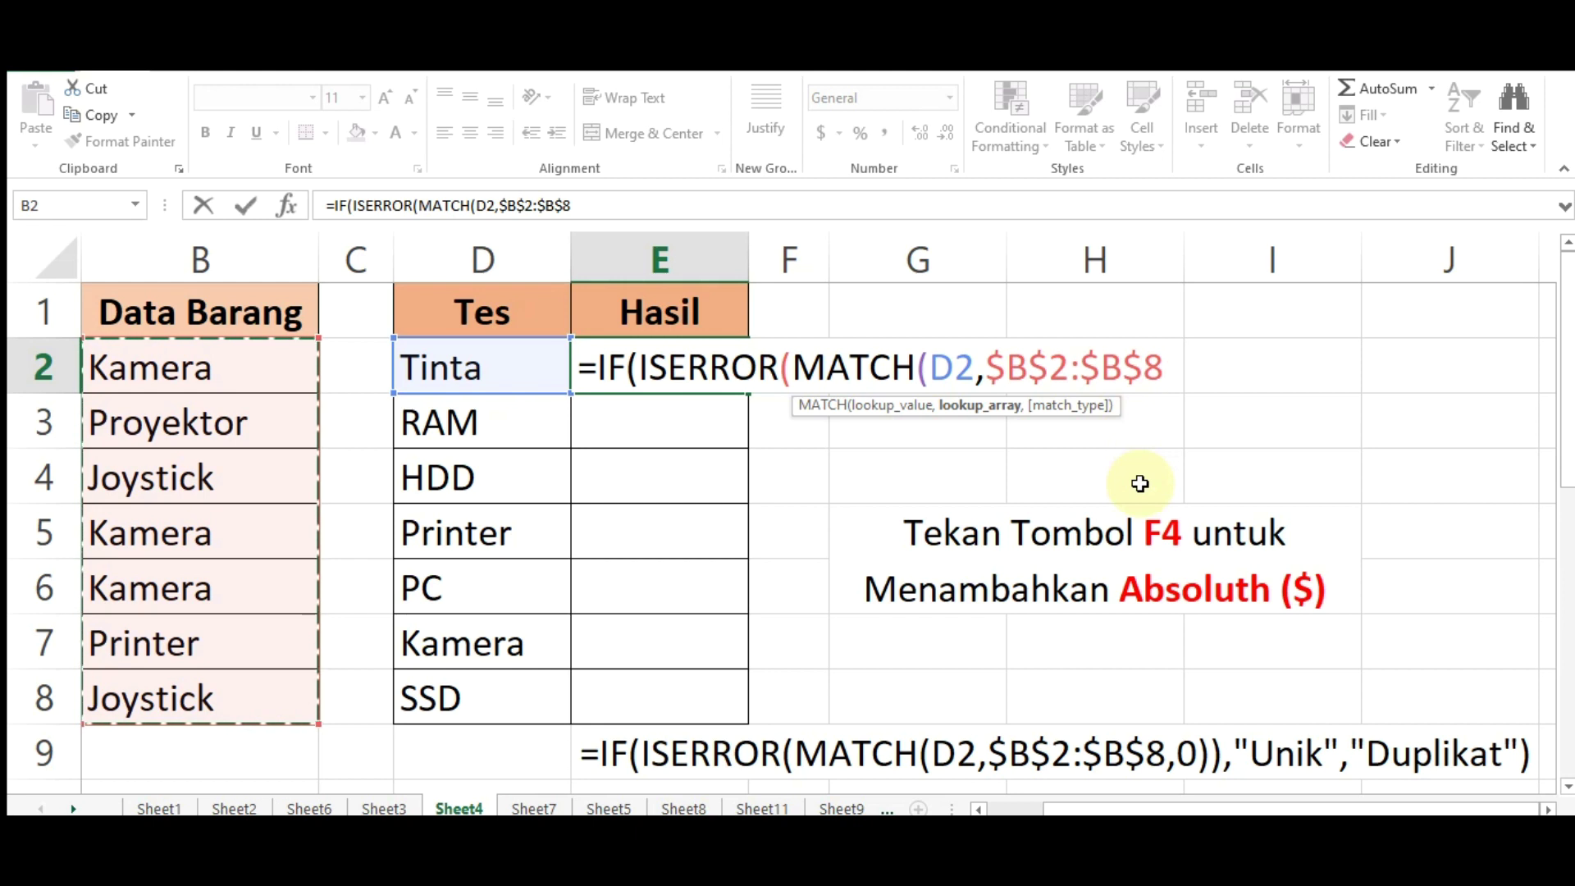
text(,)
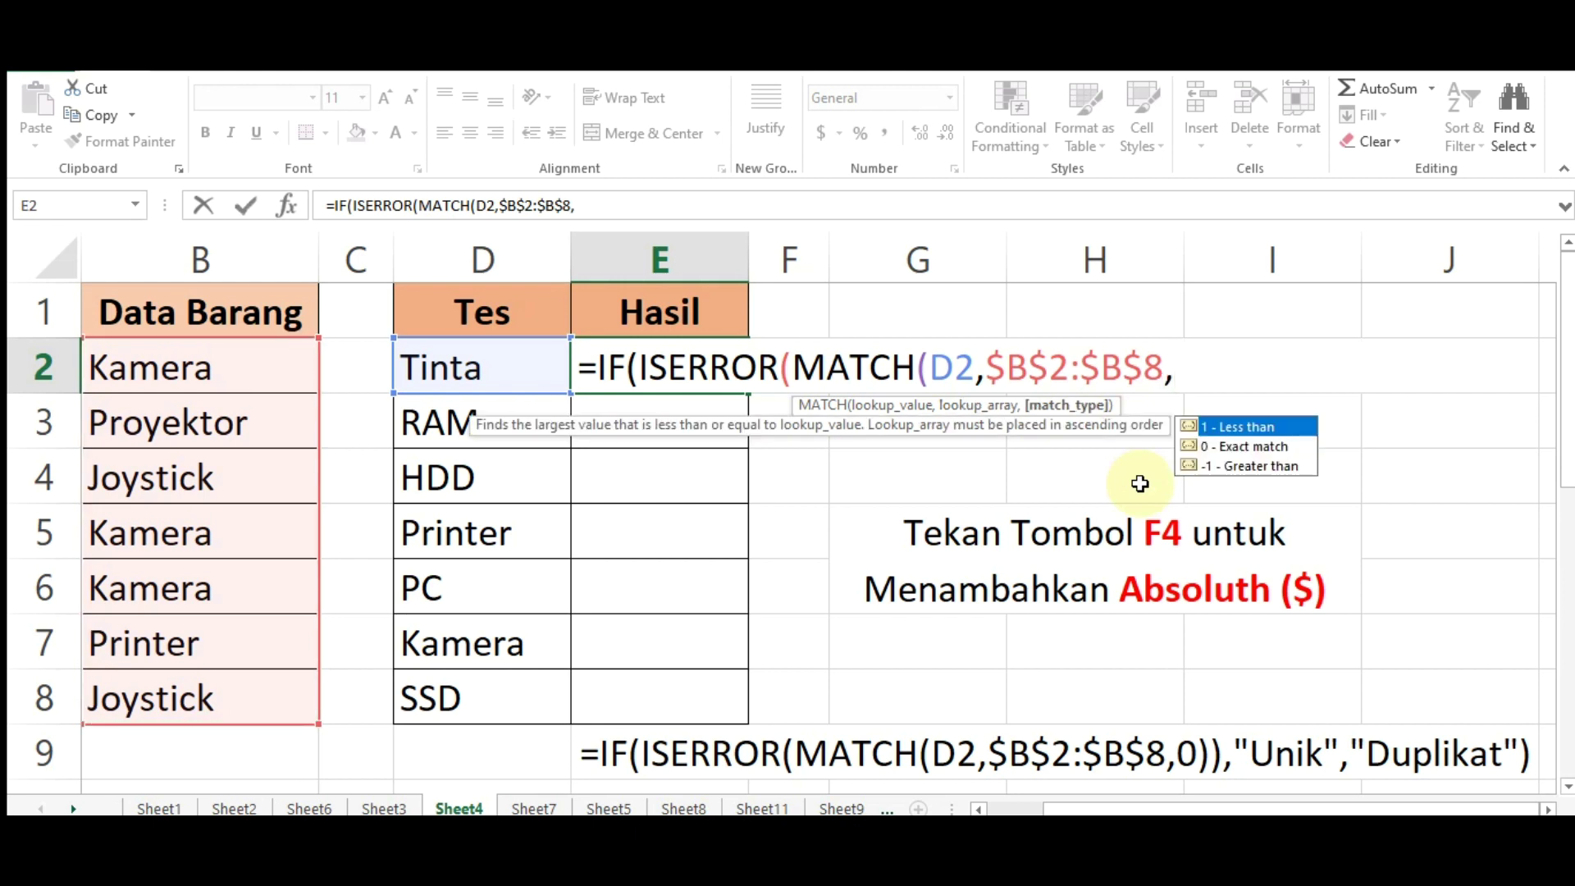
text(0)
text())
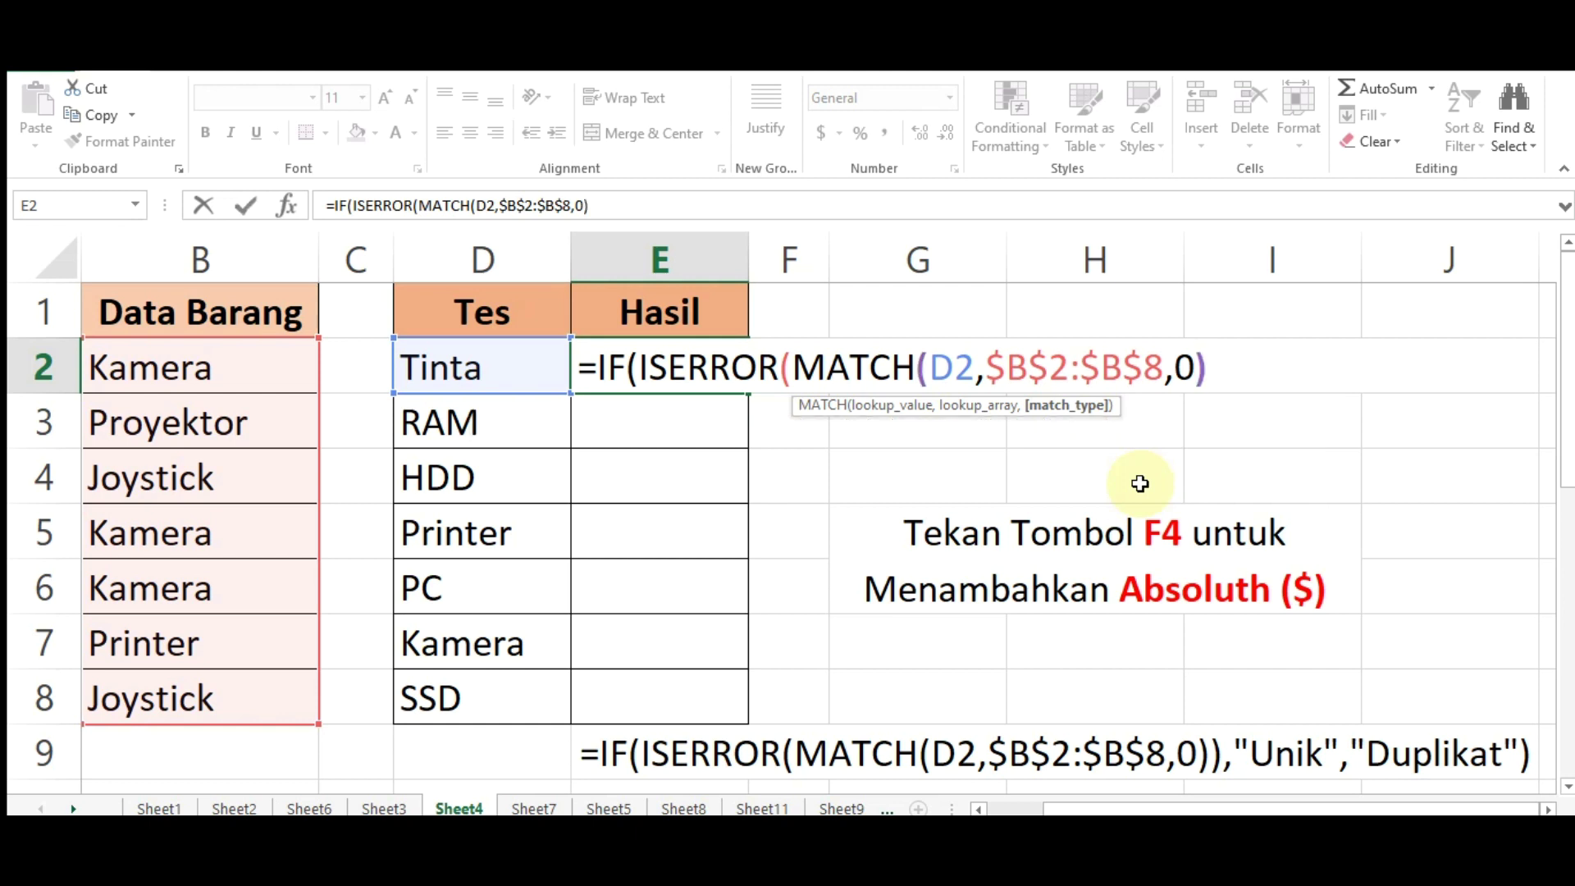
text())
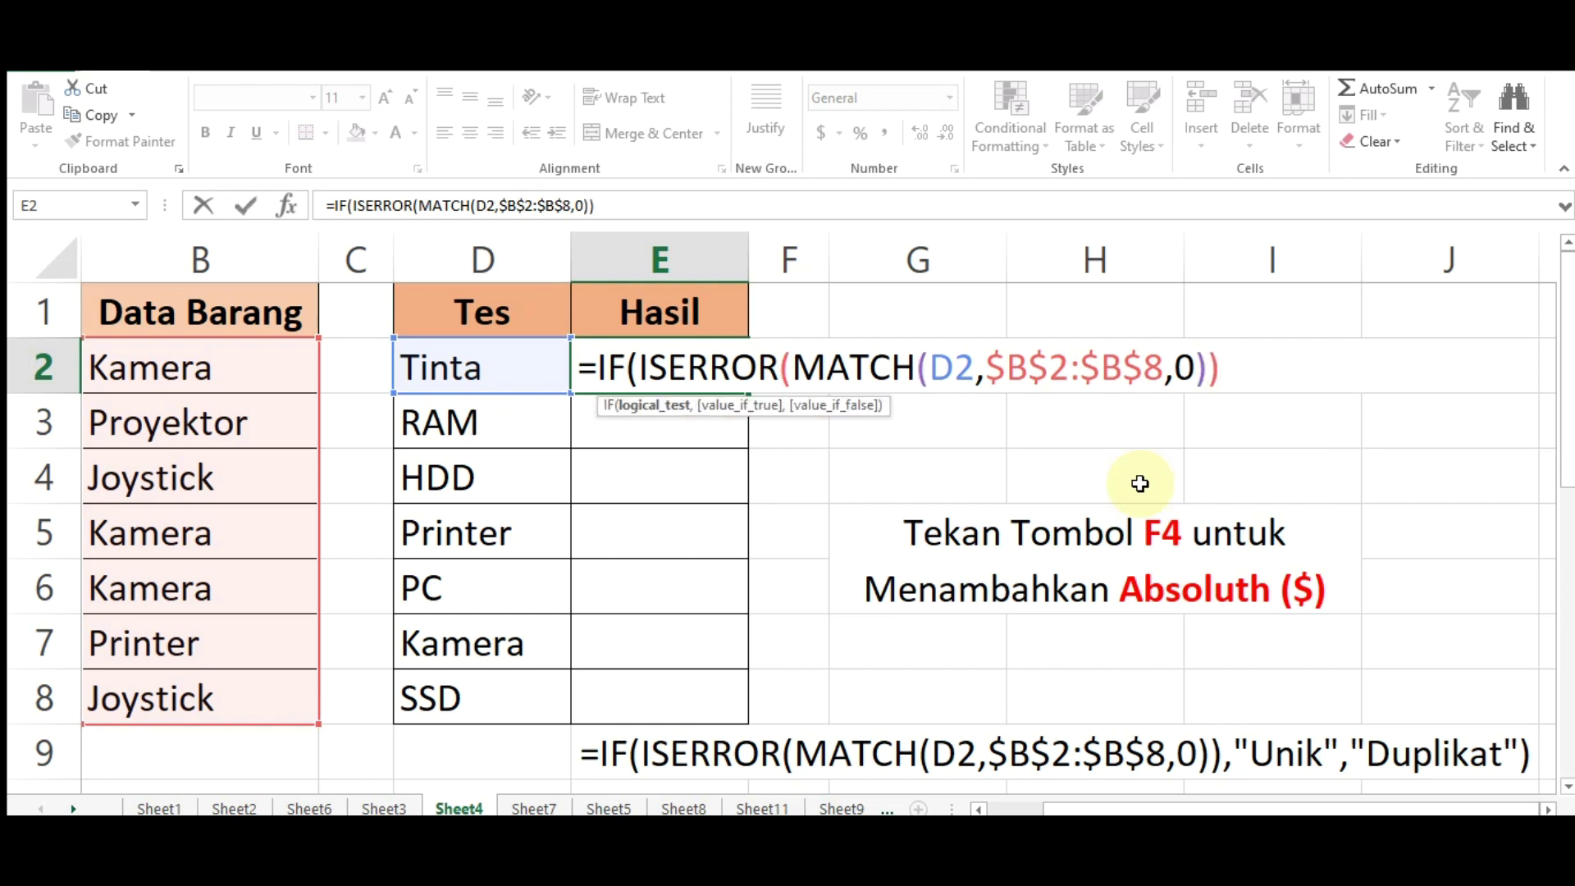
text(,)
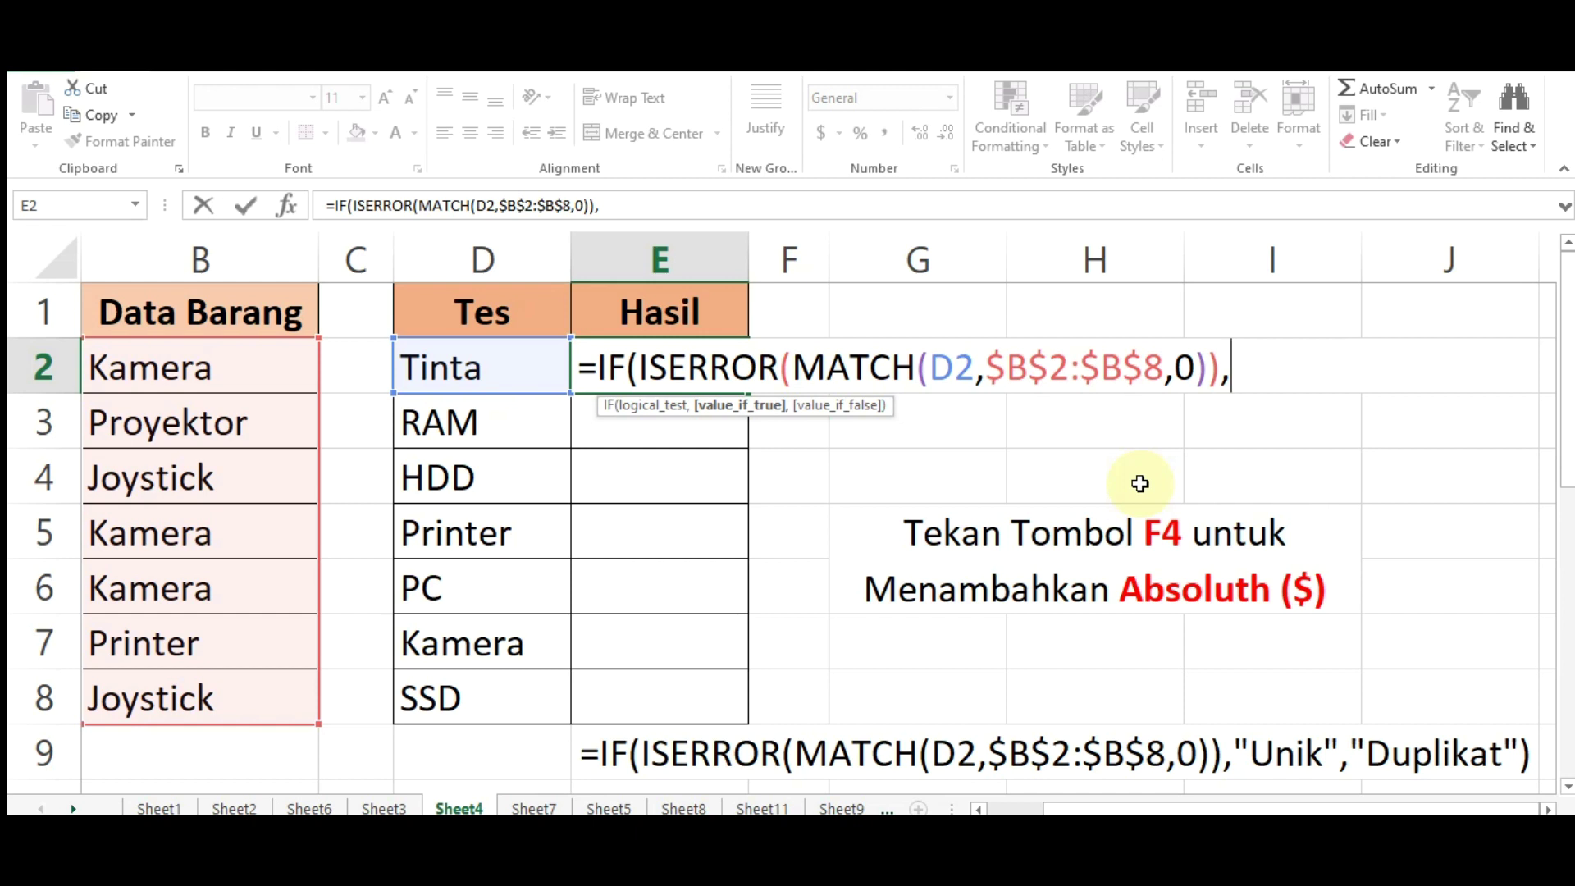
Complete E2's formula with the results "Unik" and "Duplikat" and enter it
text(")
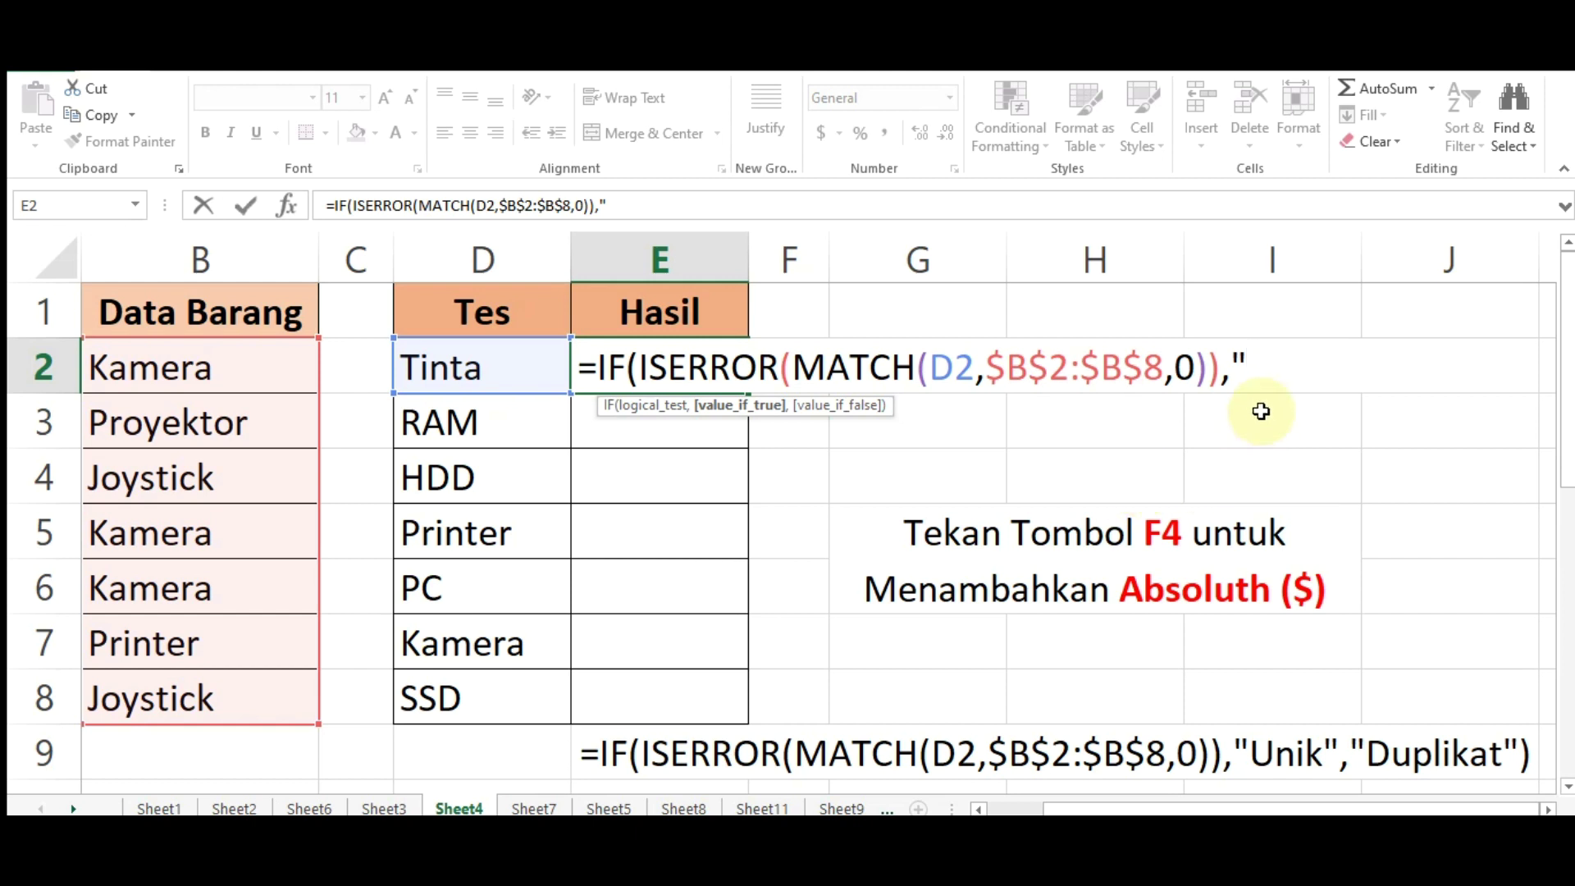
text(Unik")
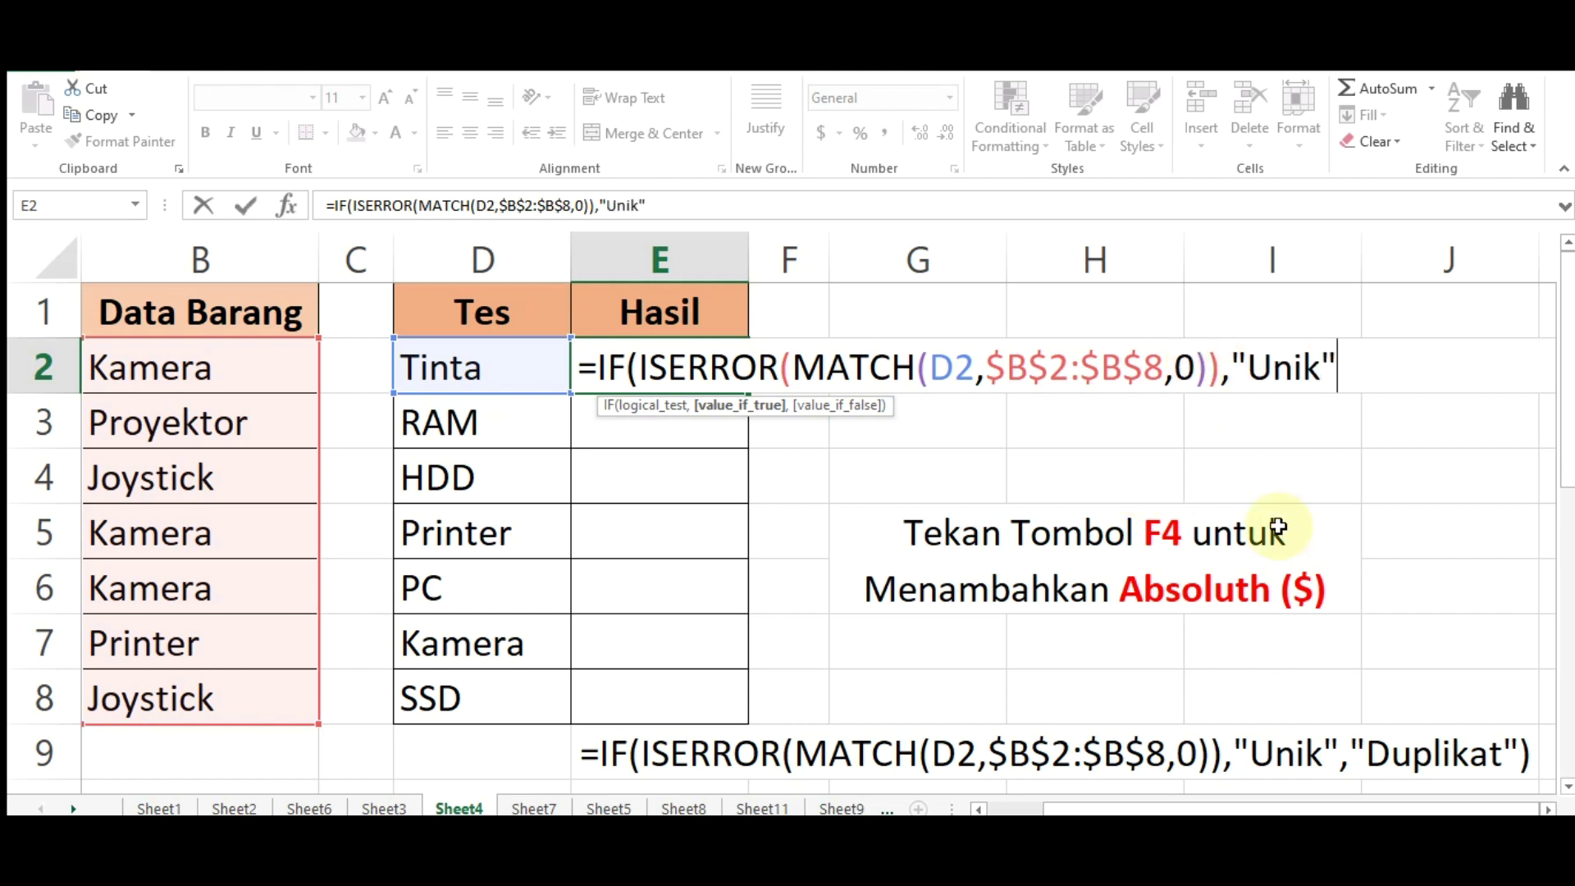
text(,)
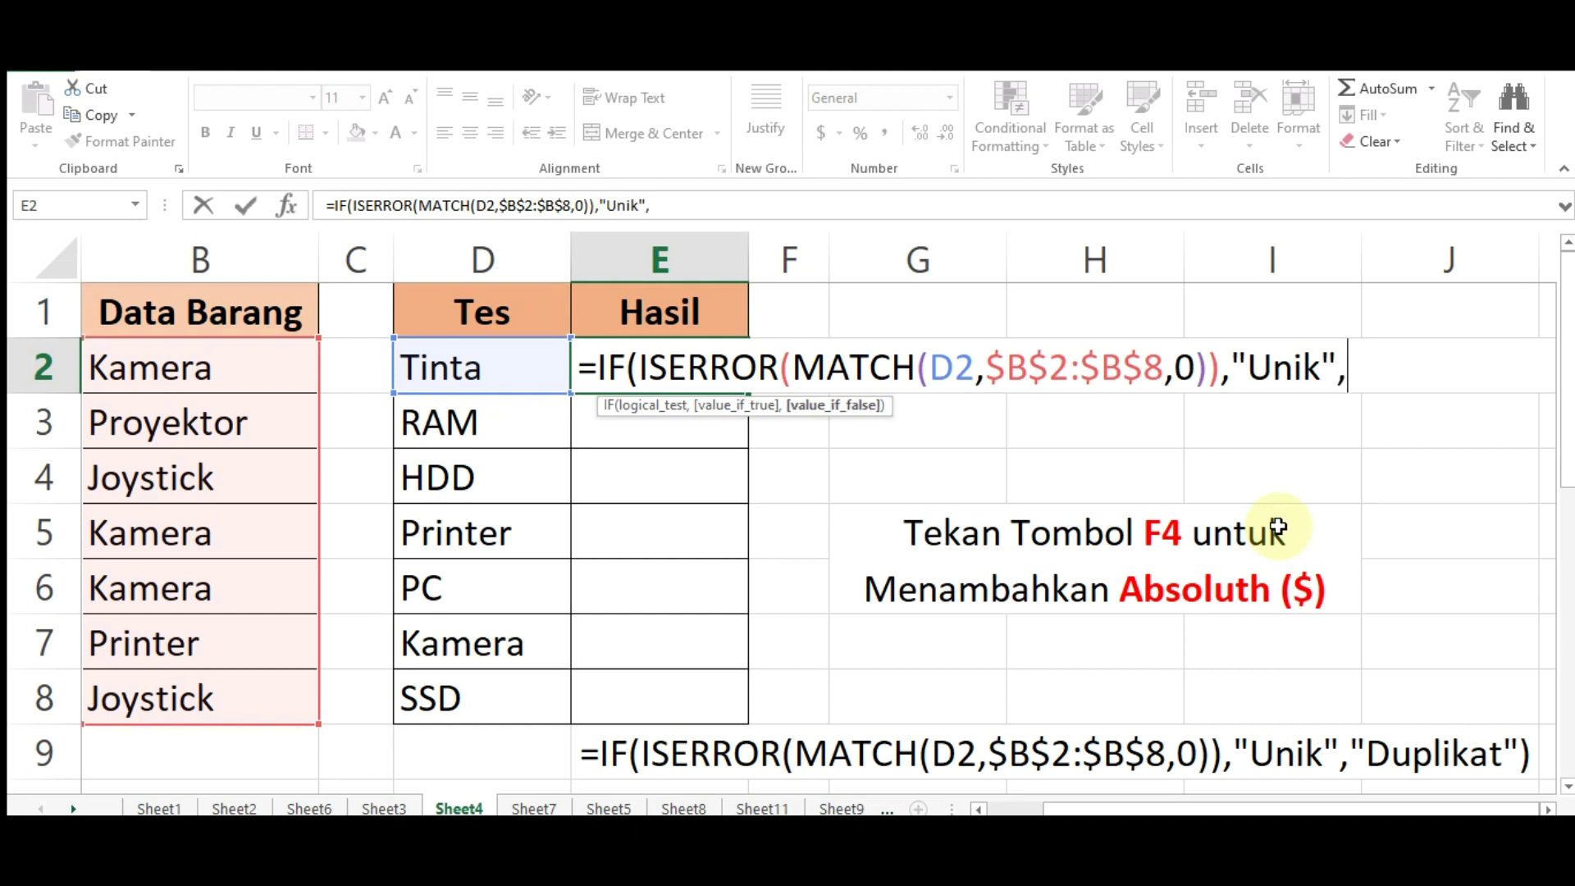
text(")
text(Duplikat"))
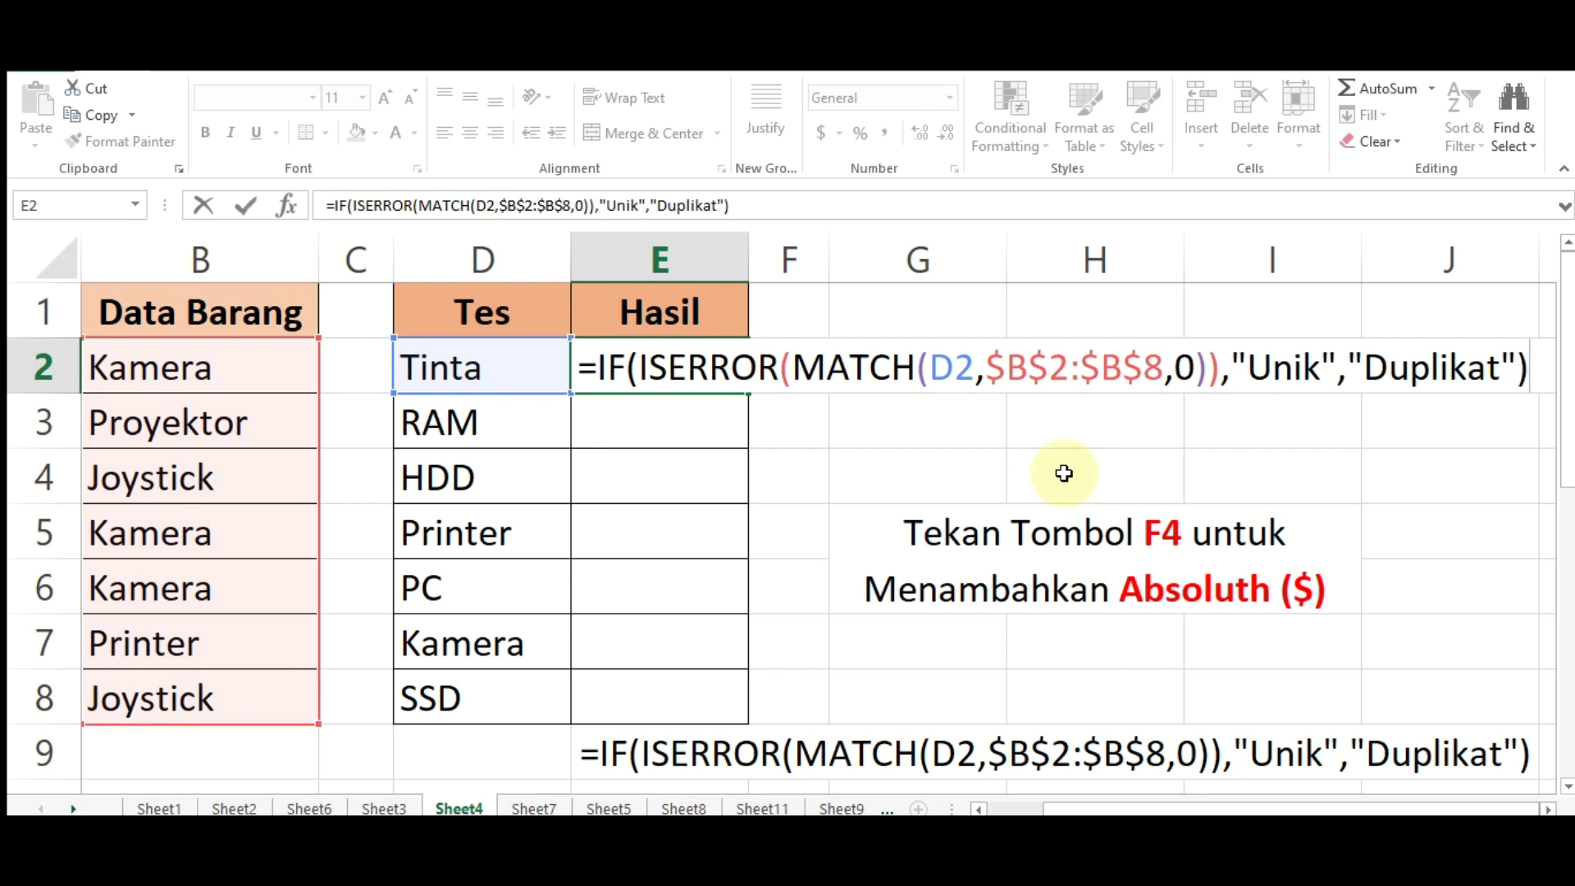
key(Return)
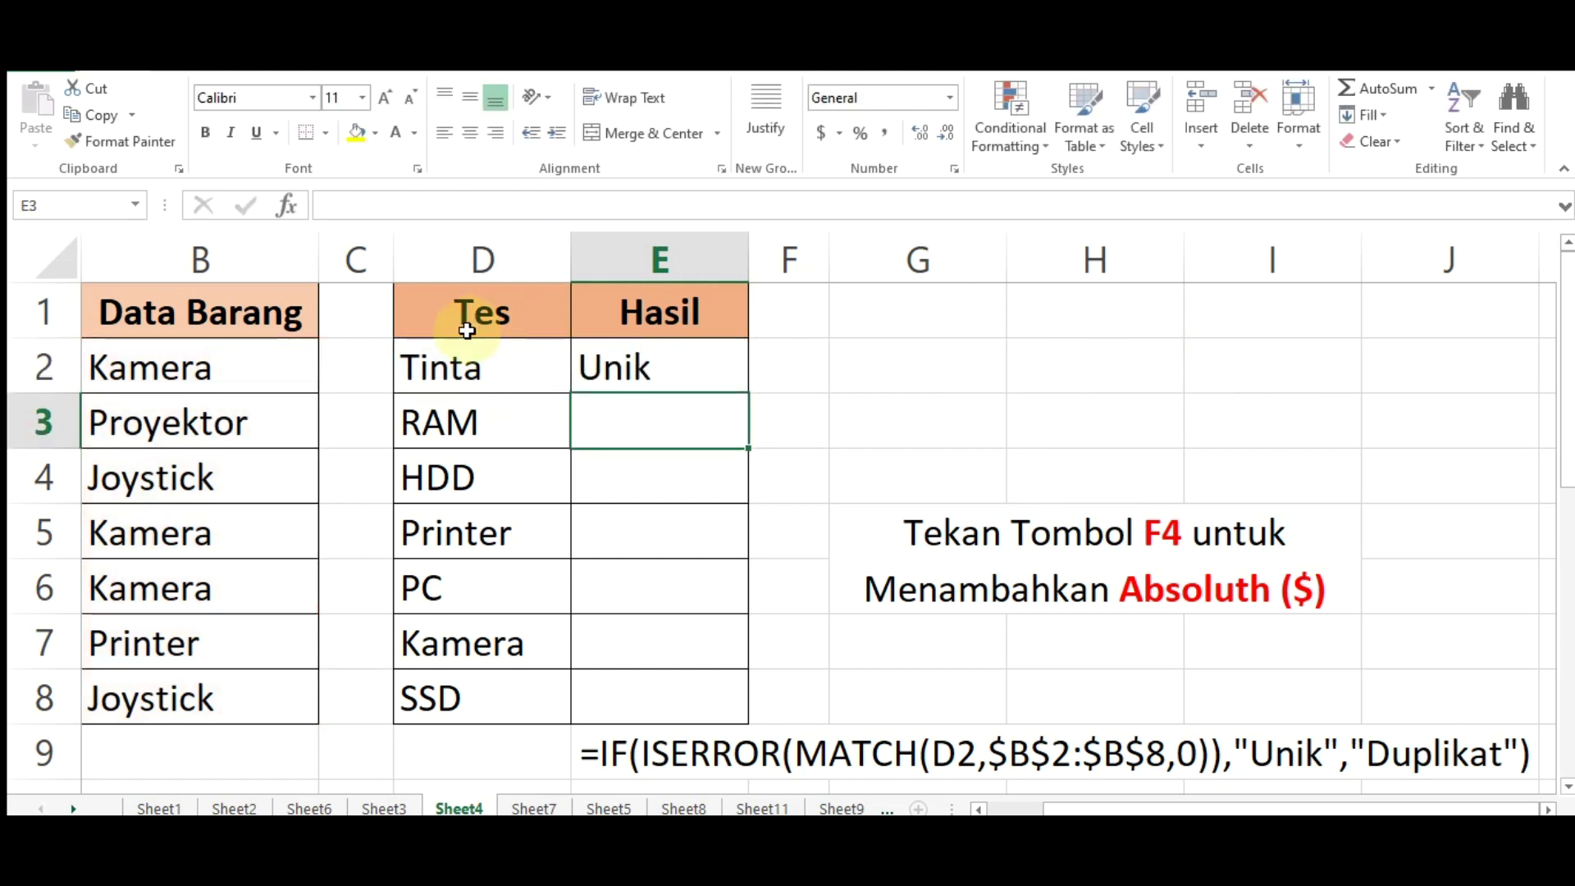
Review E2's formula against its references: Tinta in D2 and the Data Barang list B2:B8
click(476, 368)
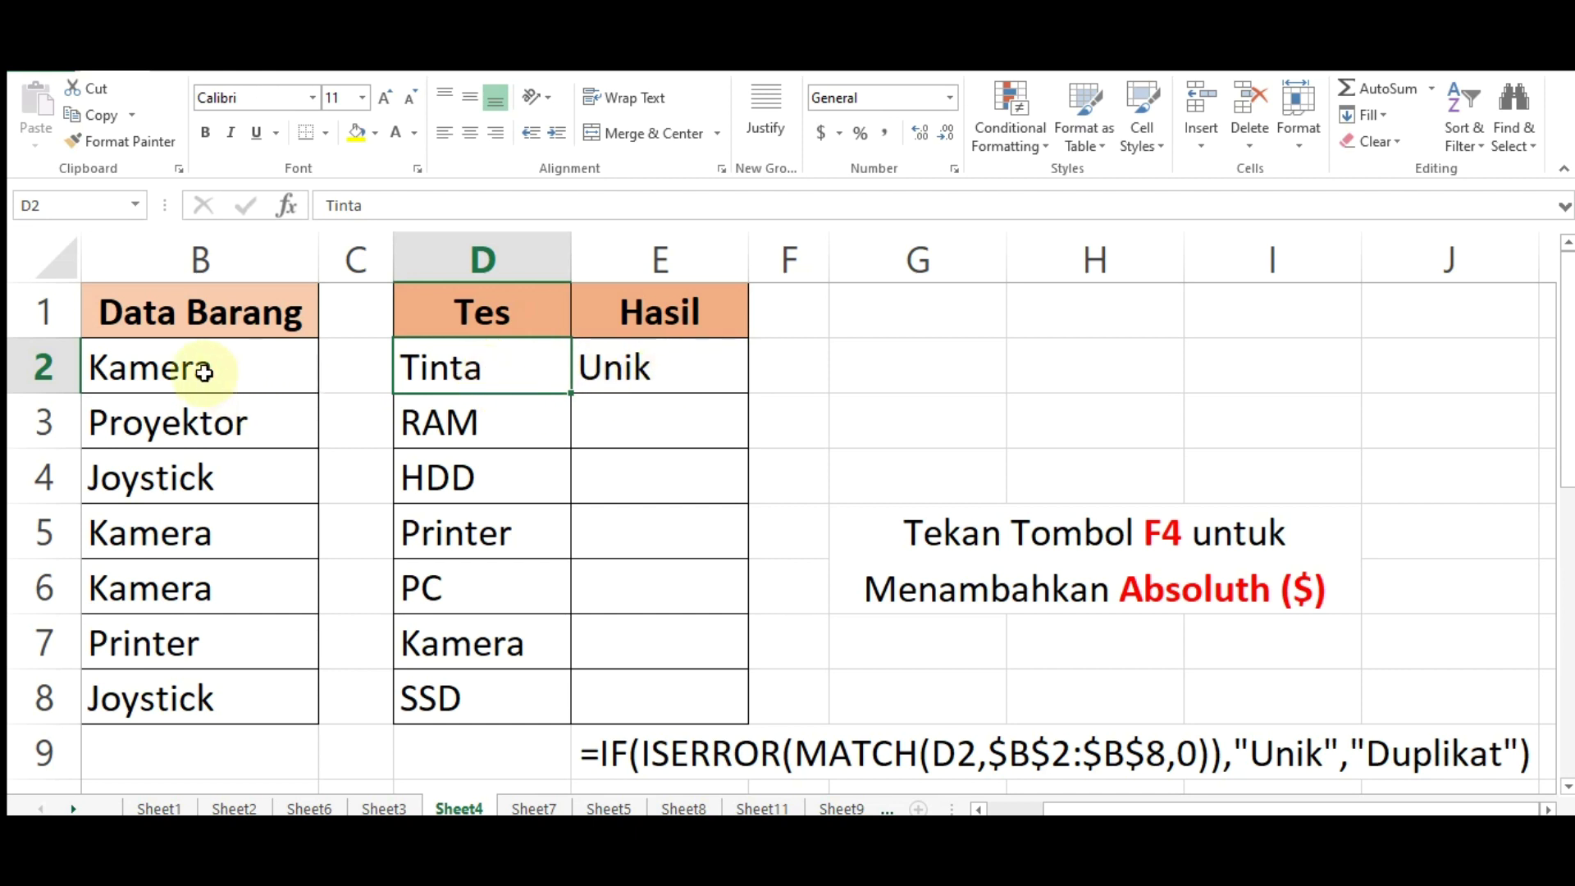
drag(201, 366, 226, 704)
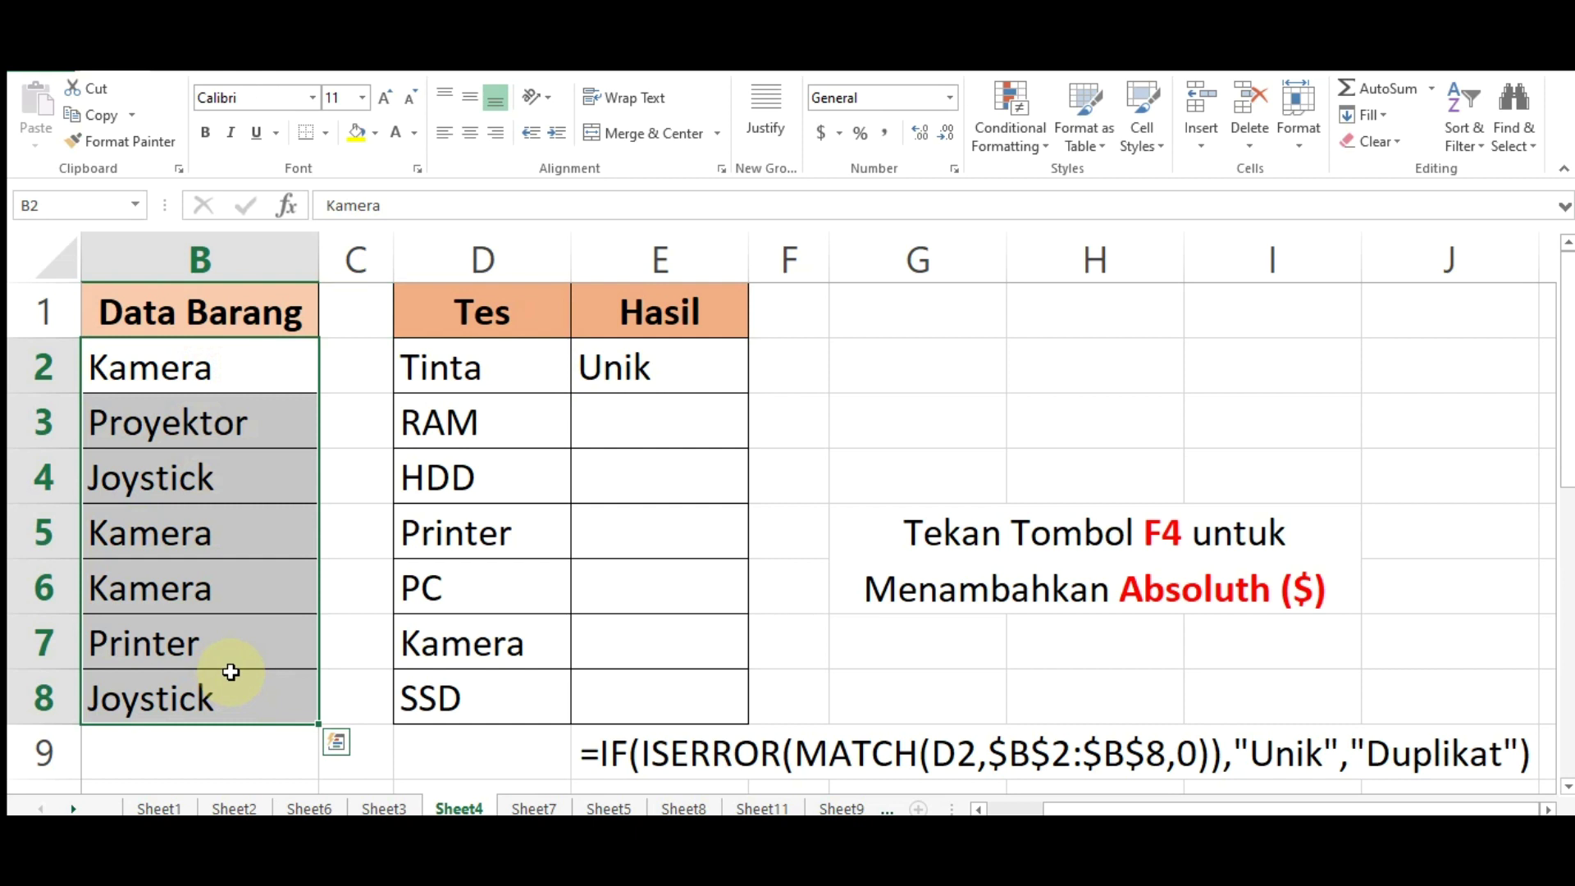
click(675, 363)
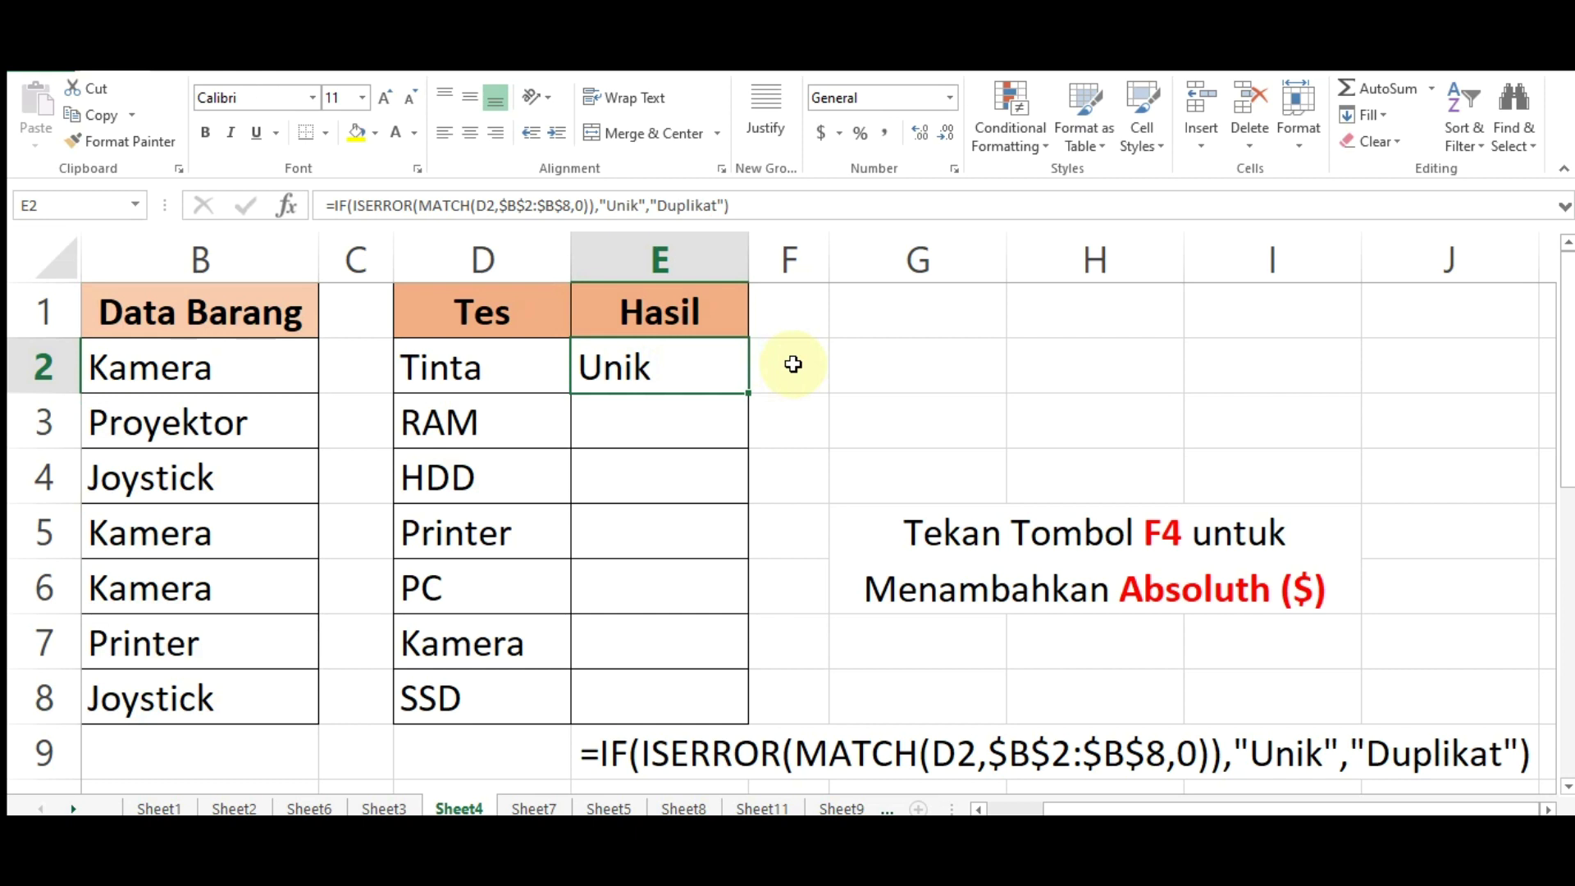
Copy the E2 formula down the Hasil column through E8
click(632, 418)
click(647, 555)
click(650, 351)
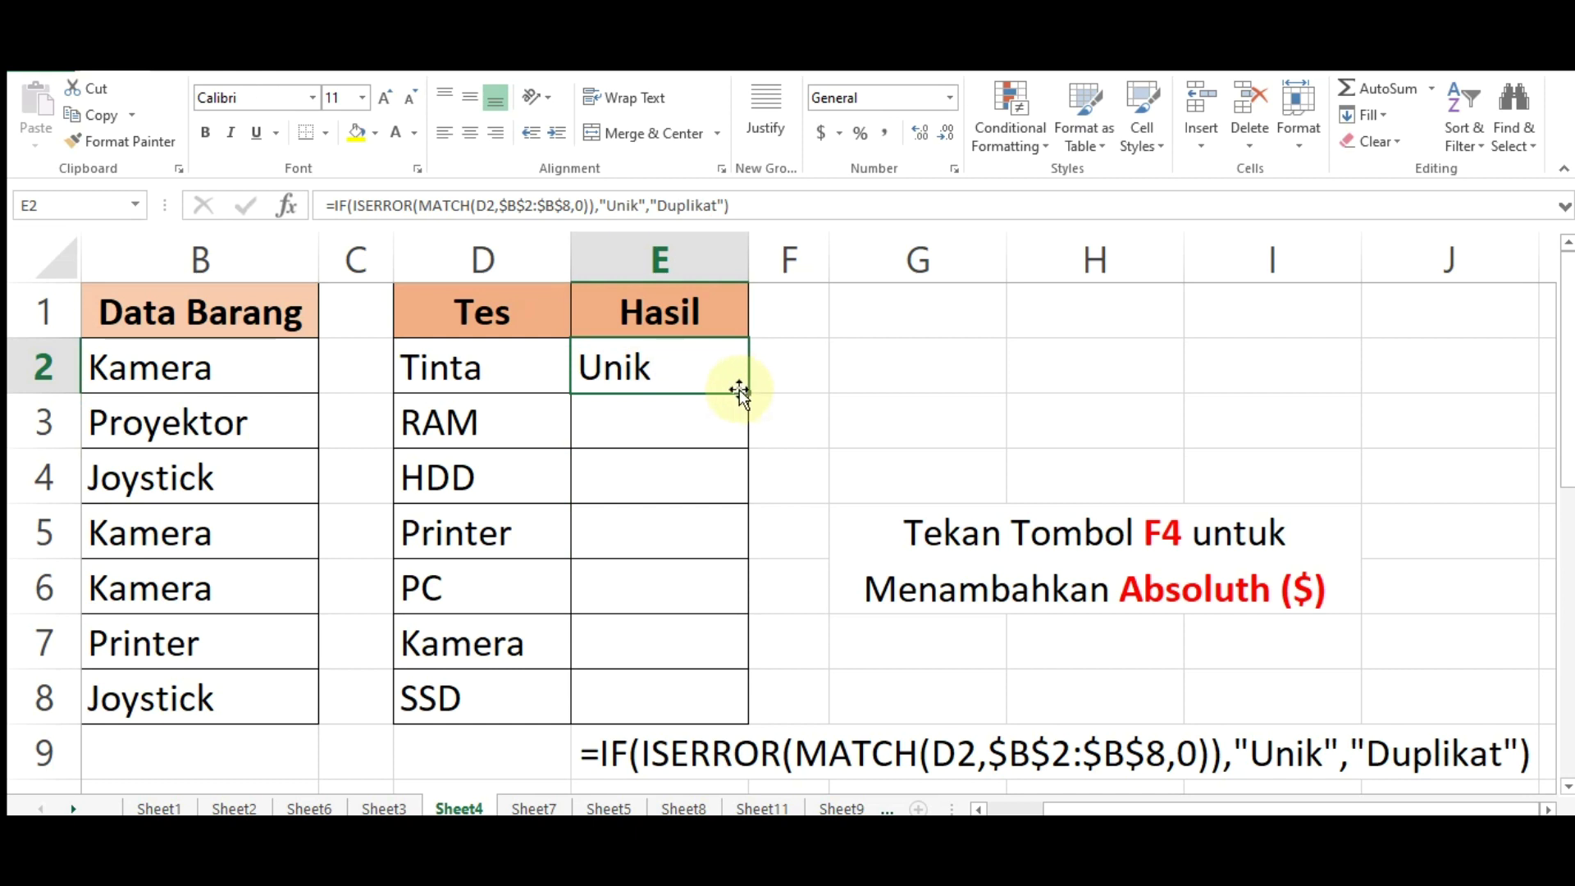
drag(748, 393, 739, 714)
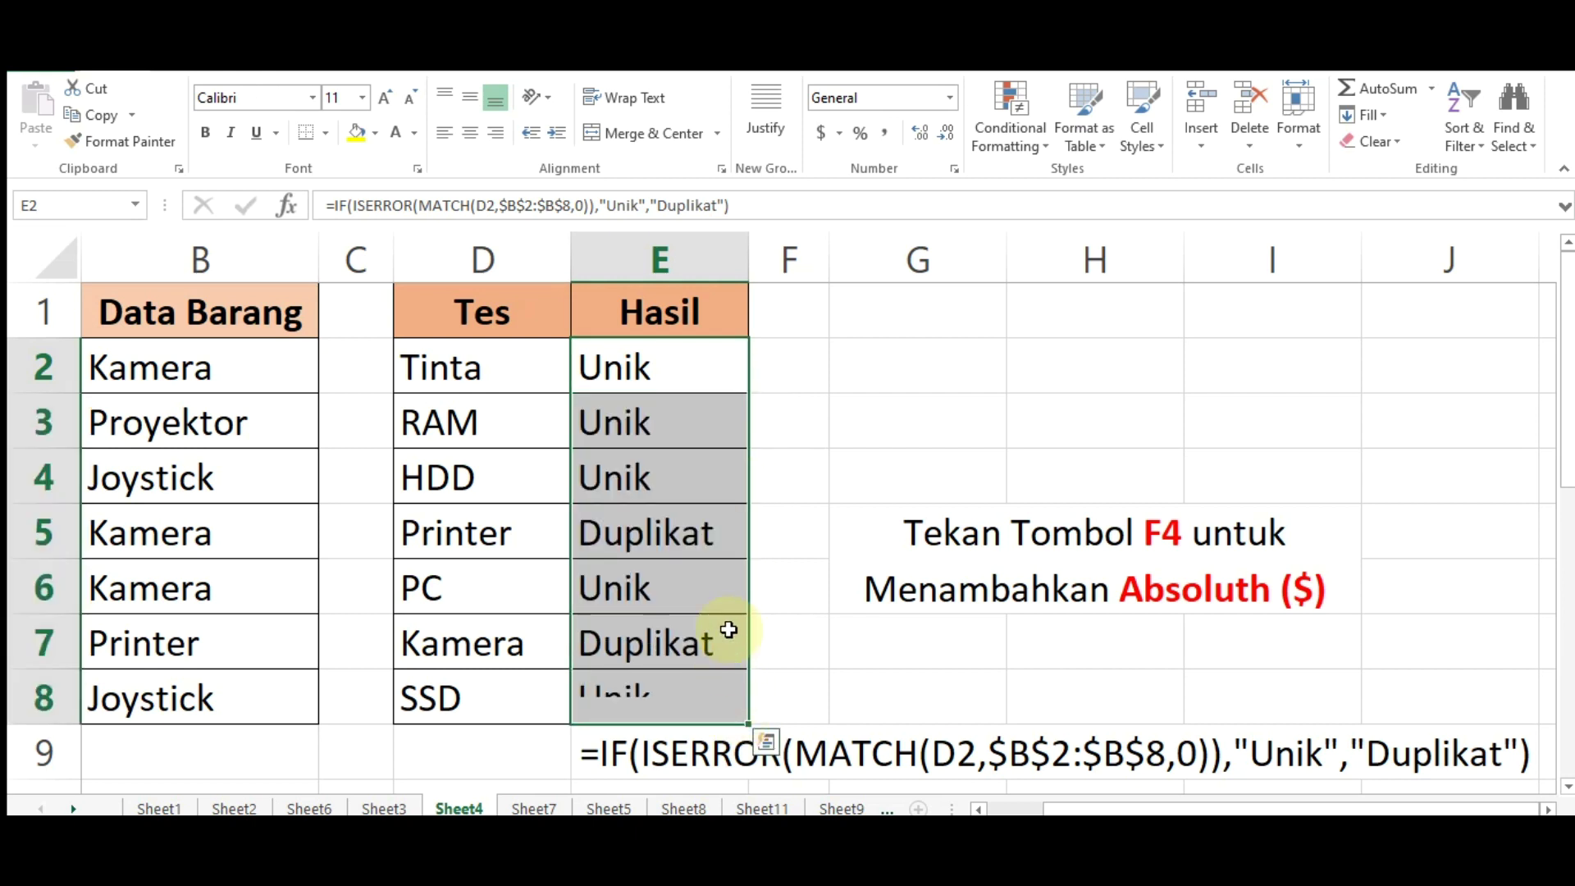
Inspect the copied formula in E5 behind Printer's Duplikat result
click(780, 412)
click(652, 543)
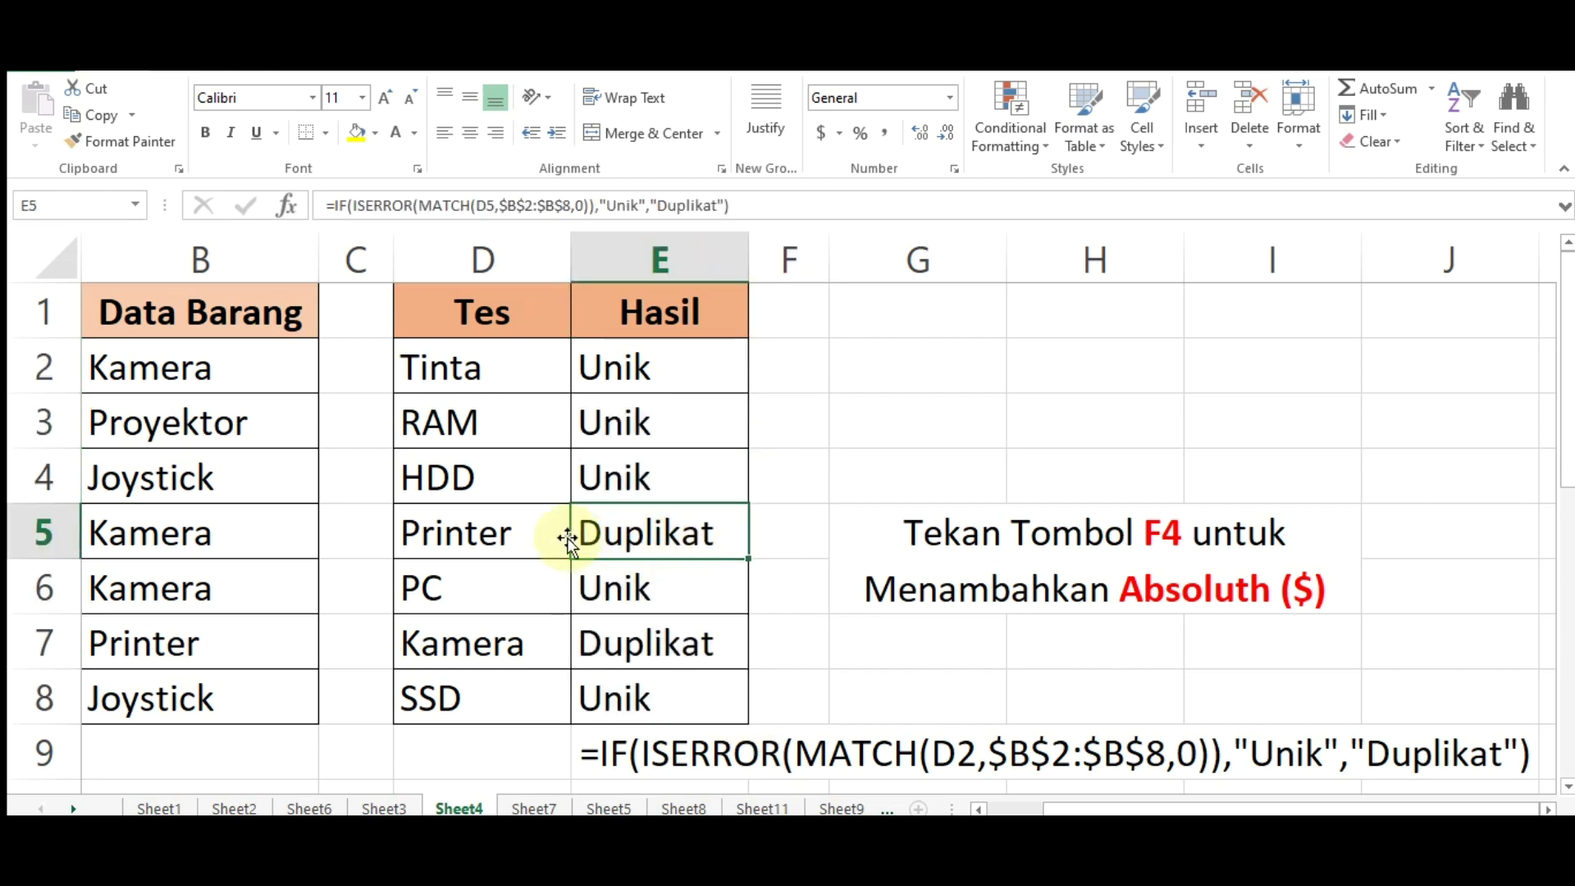
double_click(651, 533)
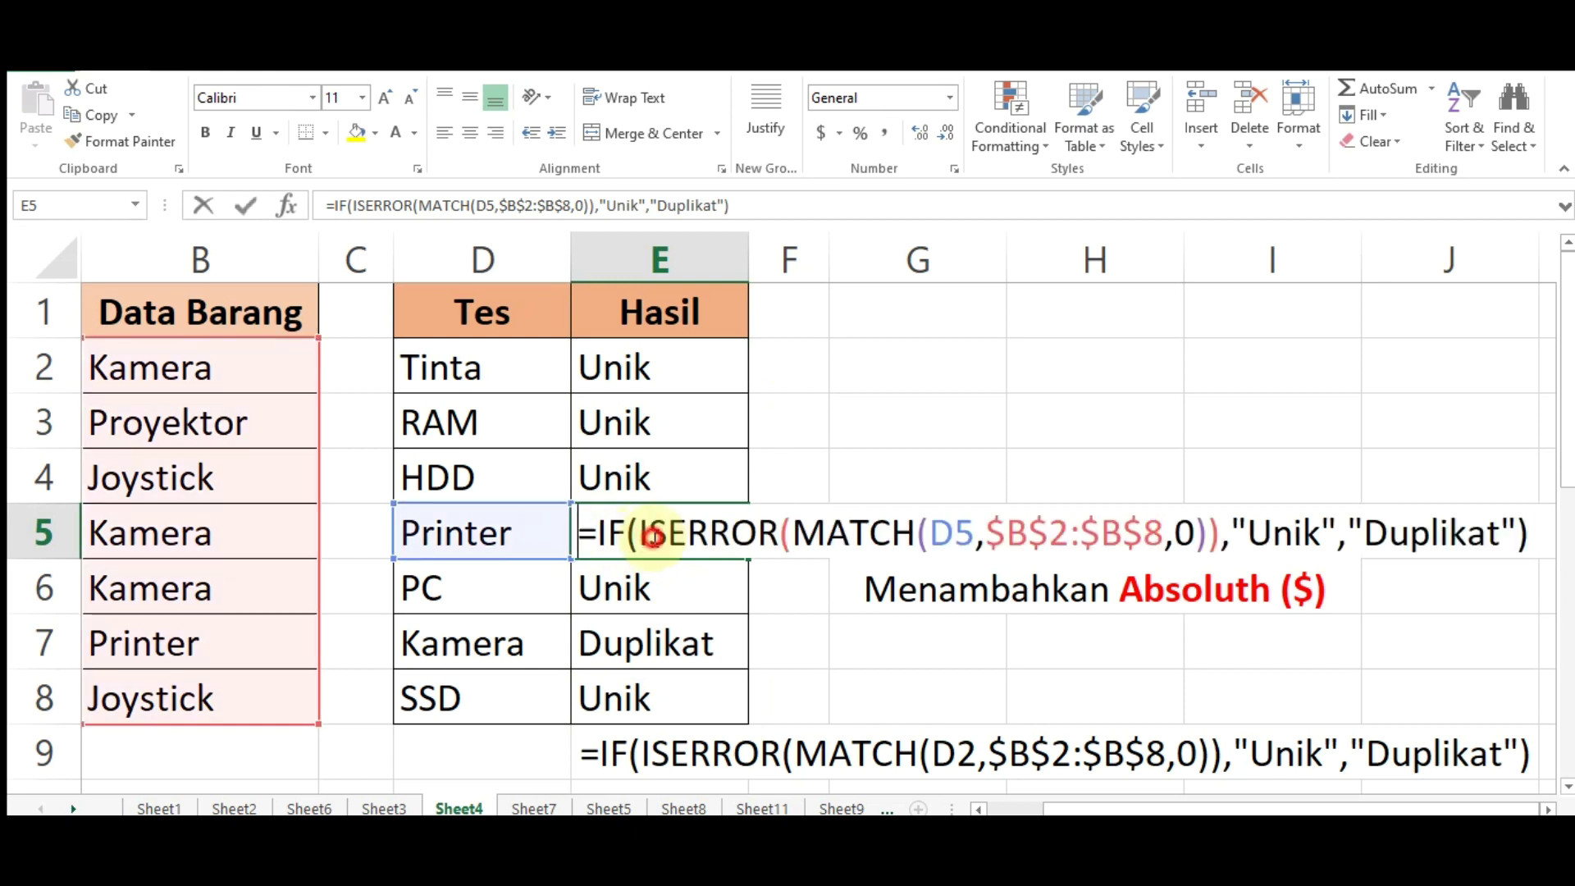
key(Return)
click(691, 529)
Compare Printer in D5 with the Data Barang list B2:B8, locating its match in B7
click(464, 532)
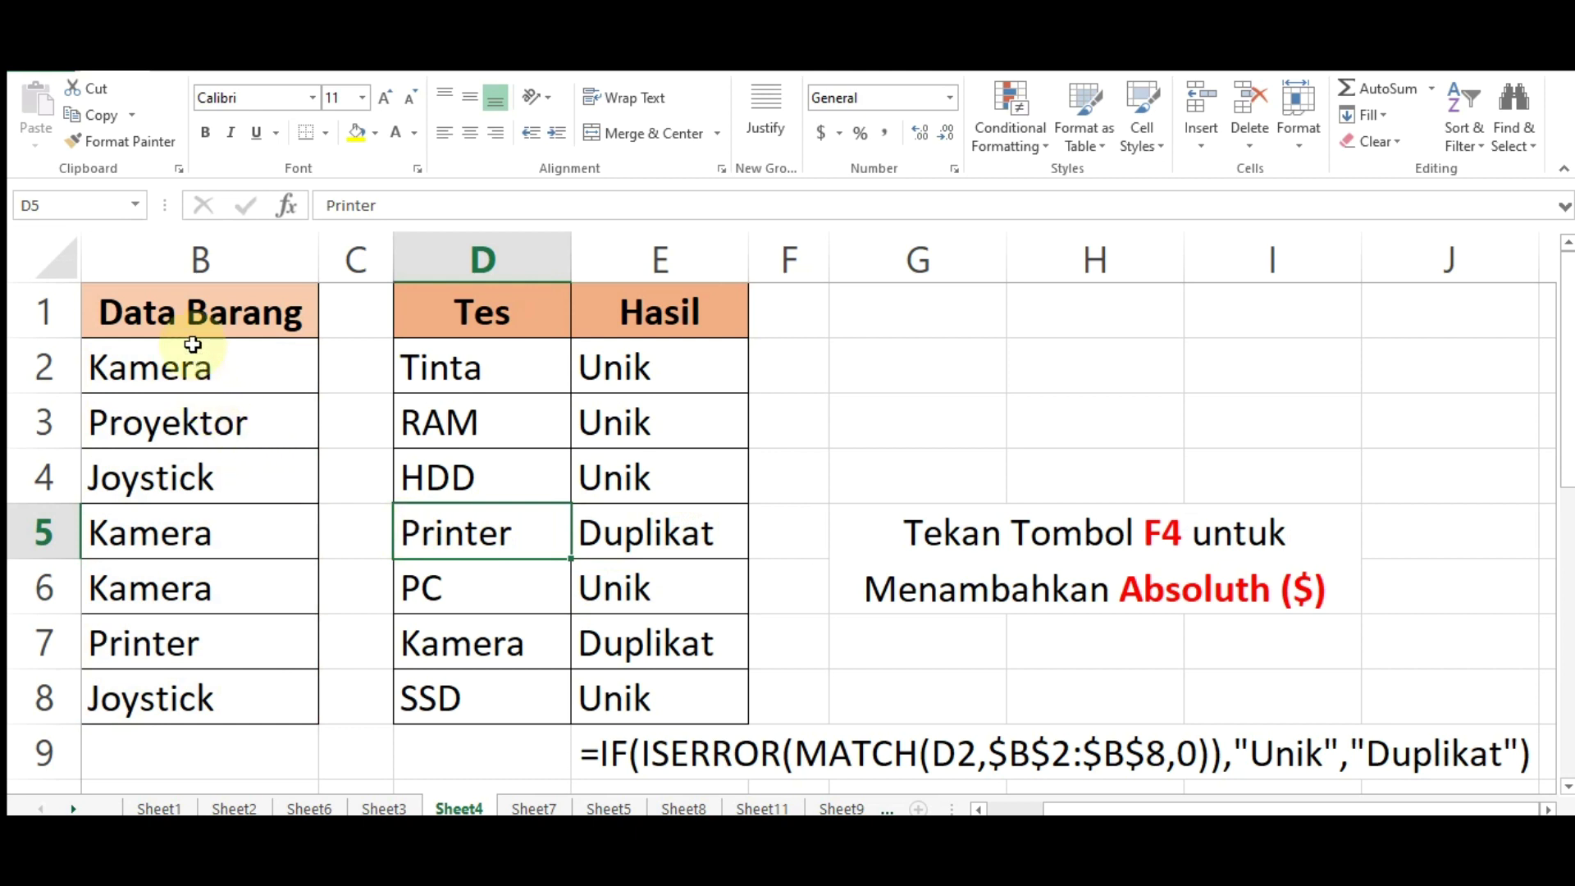
drag(169, 362, 200, 696)
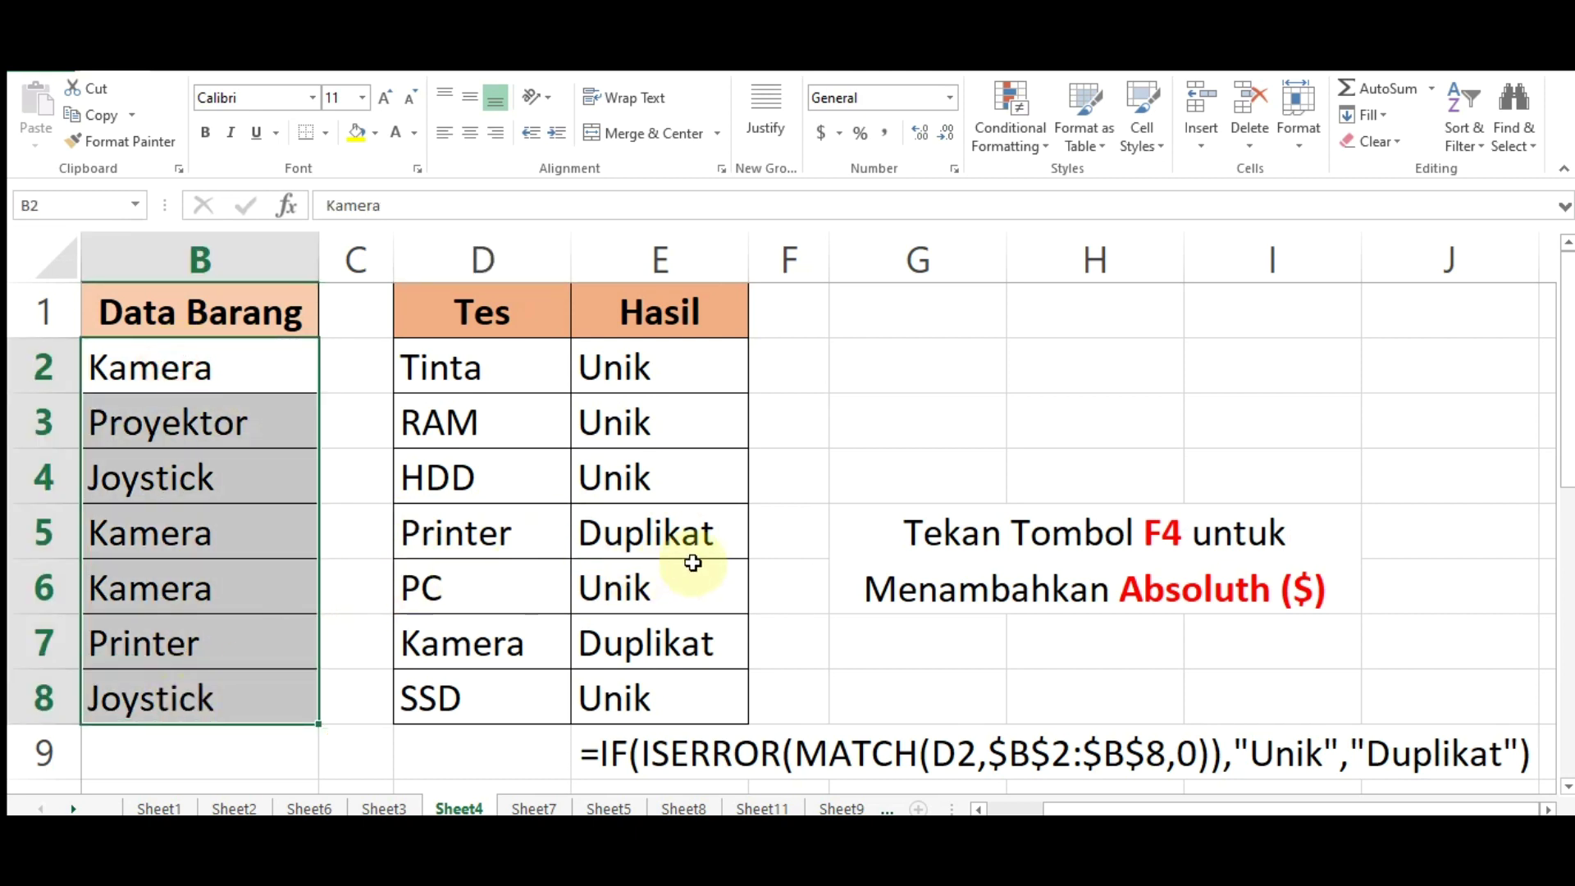
click(154, 525)
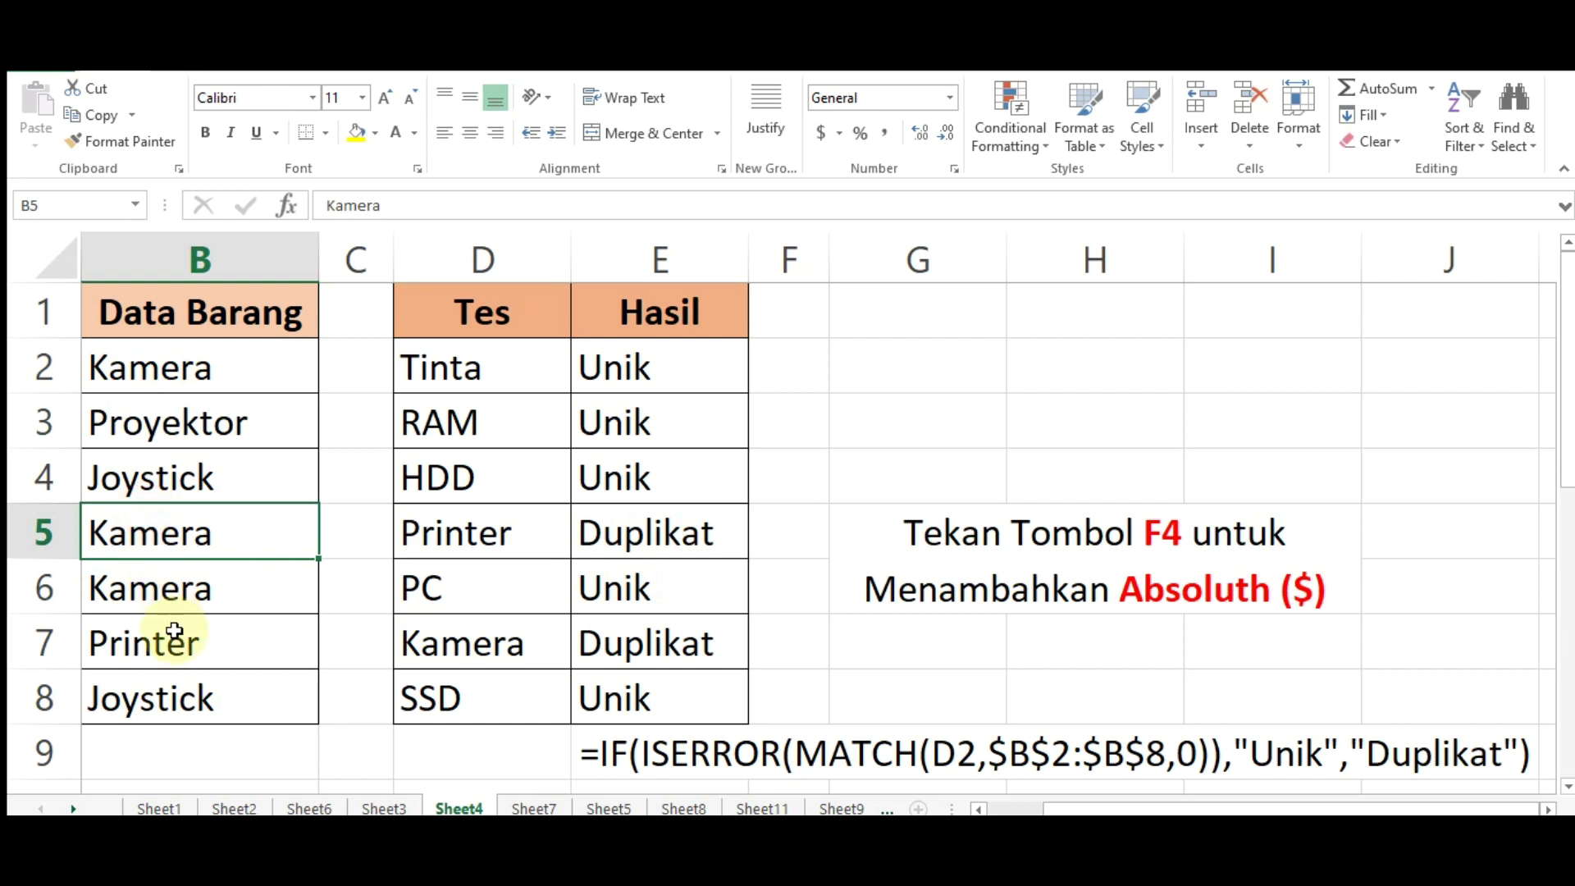
click(155, 640)
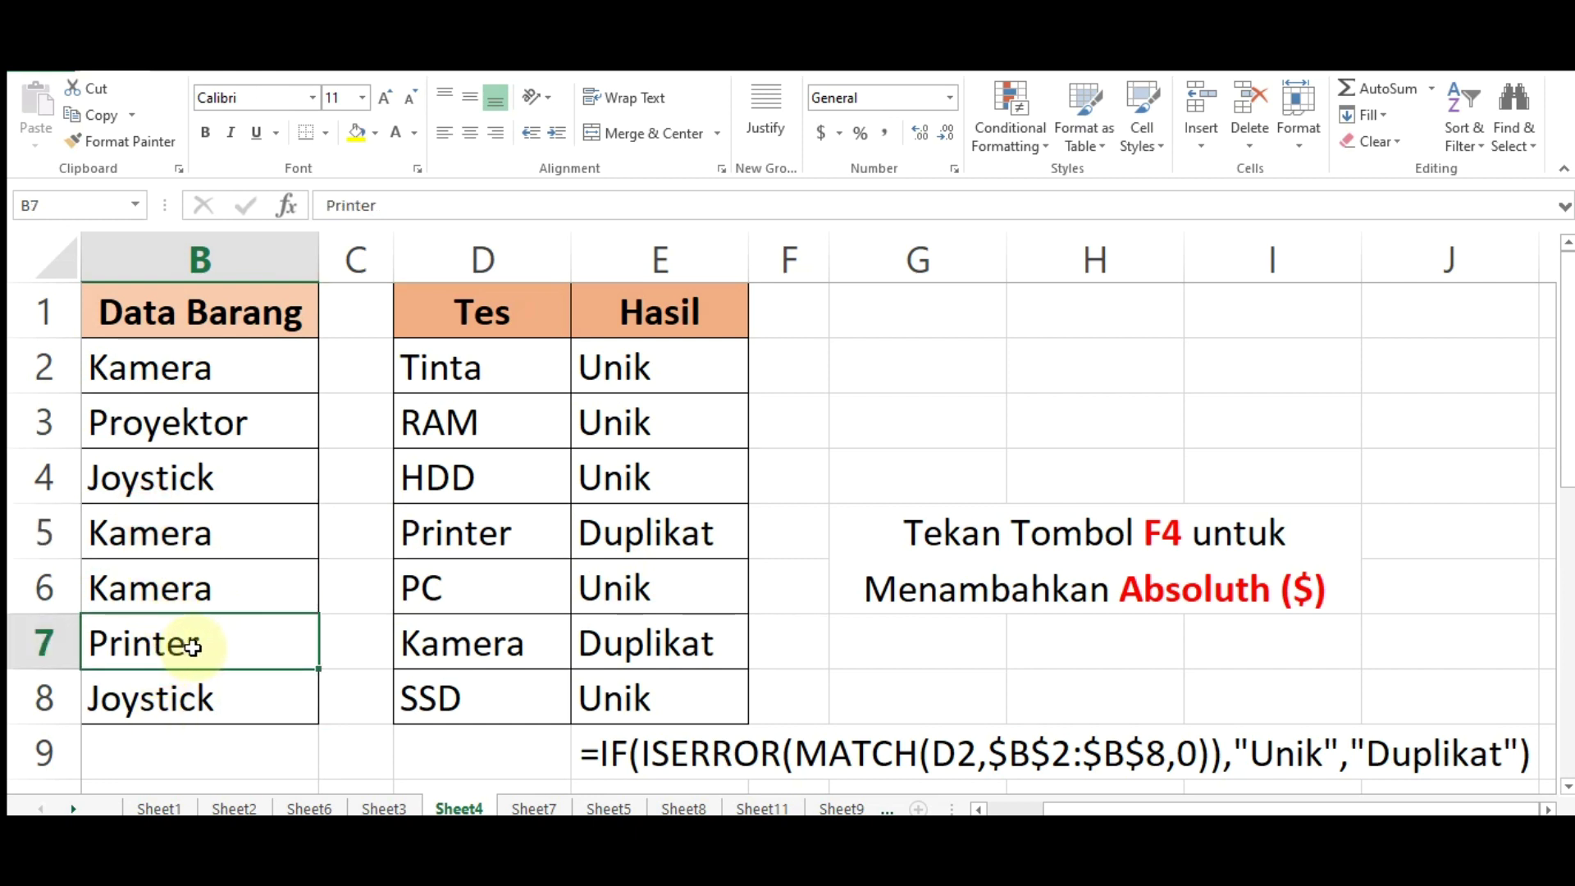
double_click(689, 371)
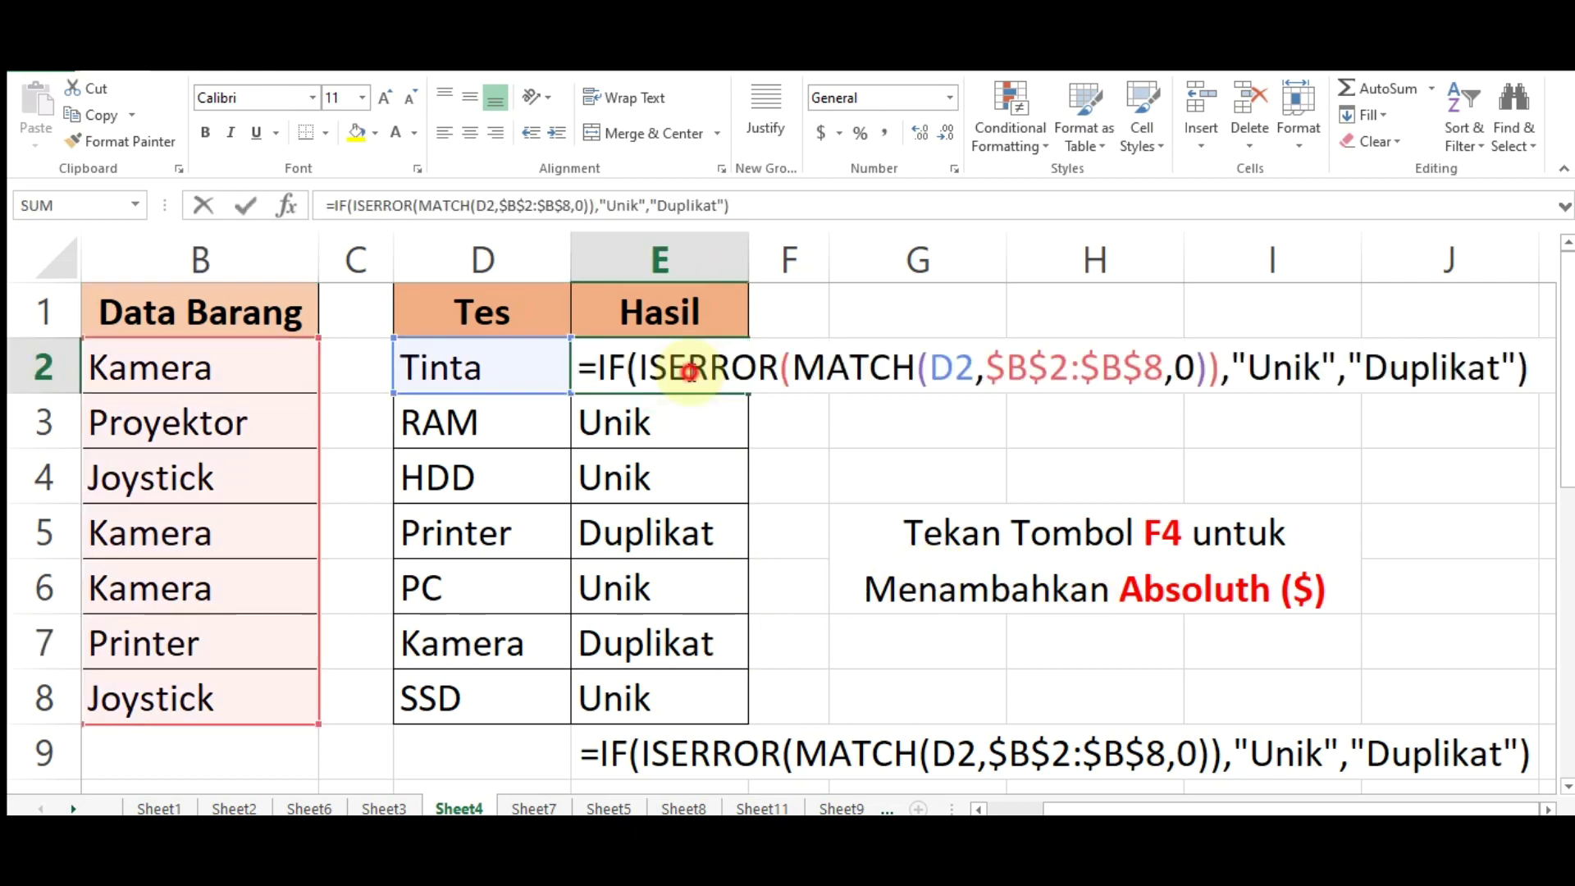
click(1528, 365)
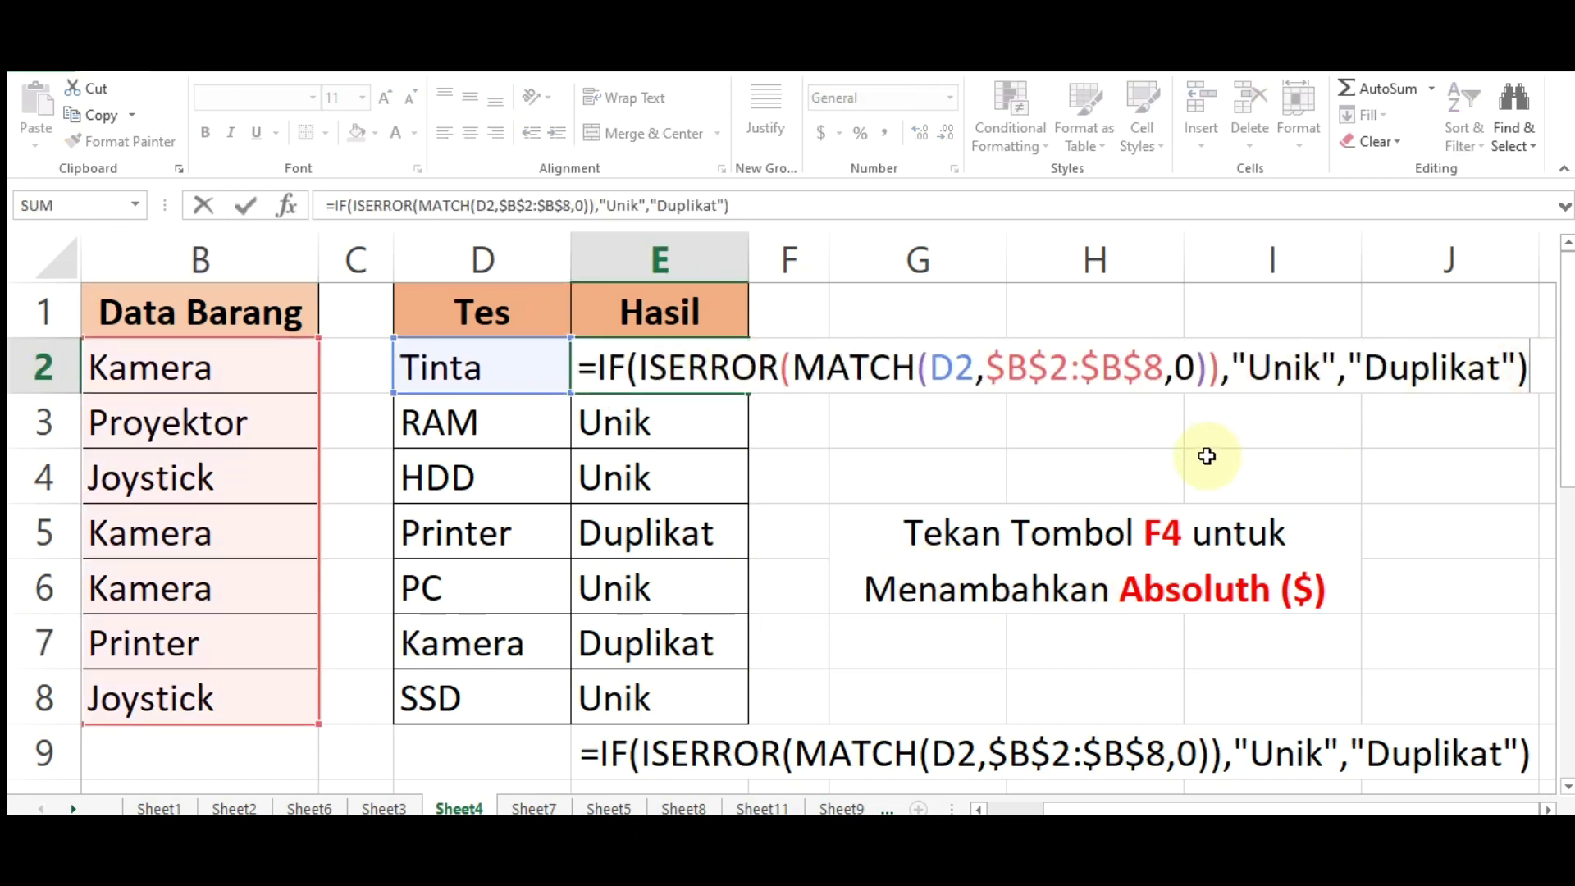